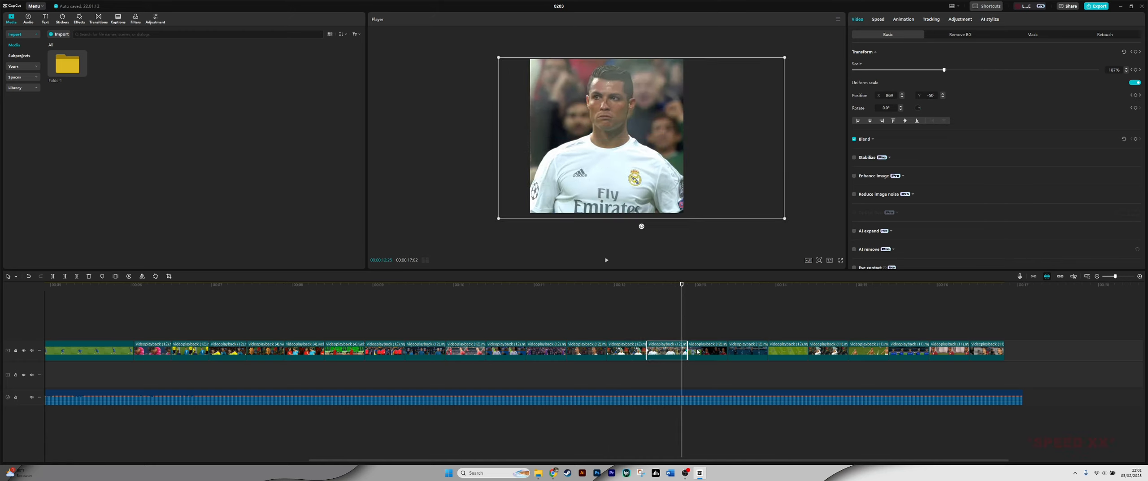
# Step: Go through the clips near the end of the sequence and reposition their footage within the square frame
pyautogui.click(707, 351)
pyautogui.click(747, 350)
pyautogui.moveTo(668, 185); pyautogui.dragTo(635, 192)
pyautogui.click(788, 350)
pyautogui.hscroll(3, 788, 351)
pyautogui.click(668, 350)
pyautogui.click(748, 350)
pyautogui.click(789, 350)
pyautogui.click(826, 350)
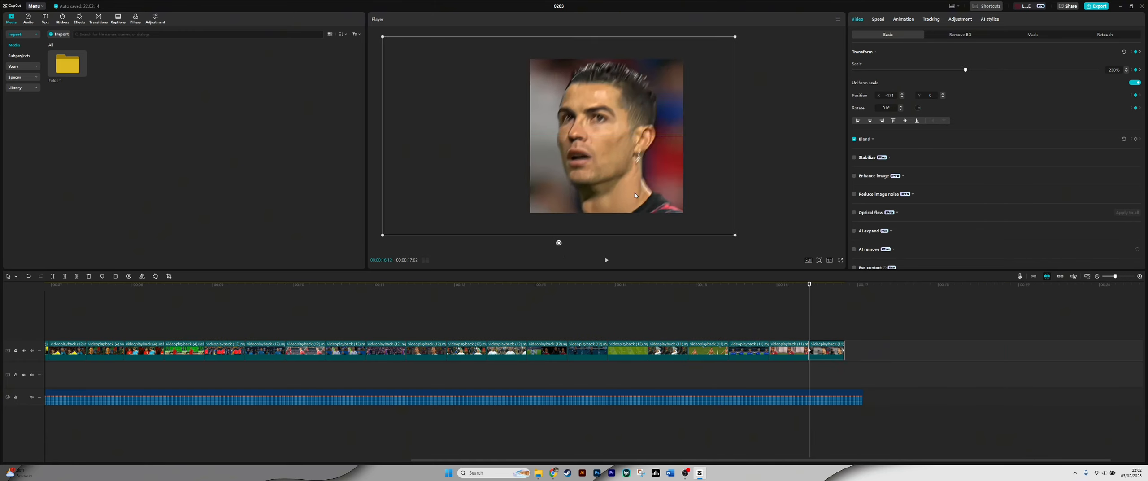
pyautogui.click(842, 350)
pyautogui.scroll(-3, 402, 308)
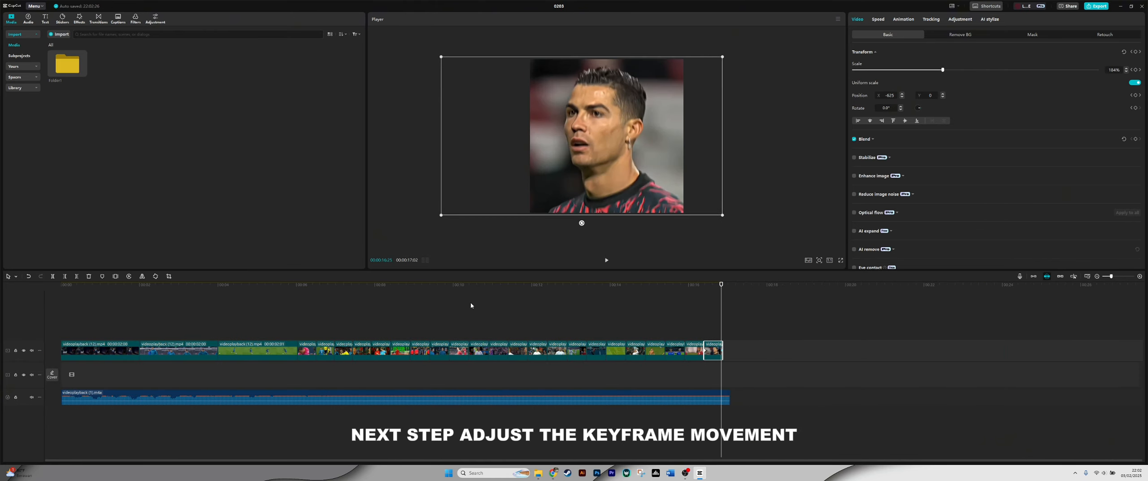
# Step: Open the keyframe curves of the first clip and return to the beginning of the sequence
pyautogui.moveTo(332, 287); pyautogui.dragTo(93, 287)
pyautogui.scroll(3, 174, 313)
pyautogui.click(174, 349)
pyautogui.click(182, 287)
pyautogui.hotkey('alt', 'k')
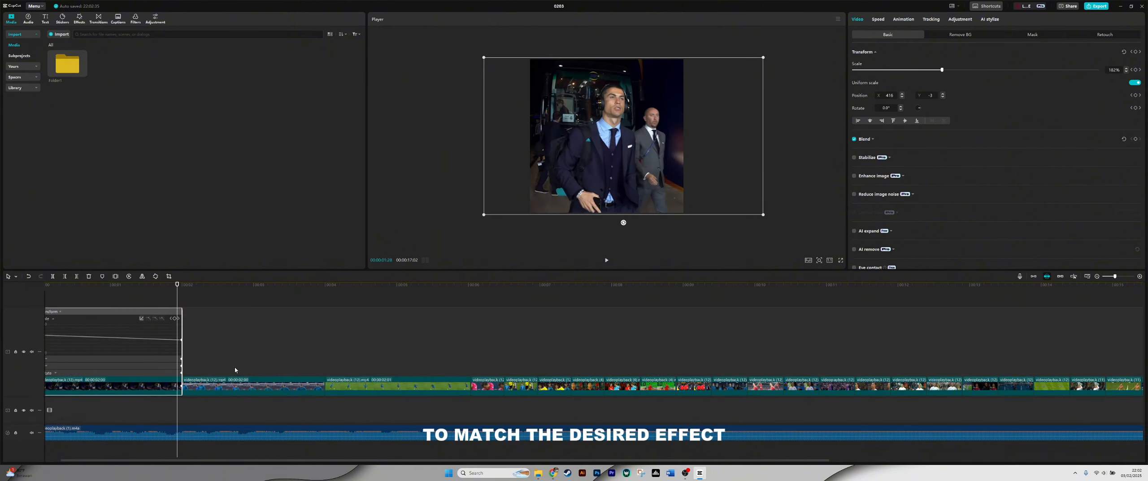
pyautogui.scroll(2, 235, 372)
pyautogui.click(259, 291)
pyautogui.hotkey('ctrl', 'z')
pyautogui.moveTo(252, 296); pyautogui.dragTo(90, 375)
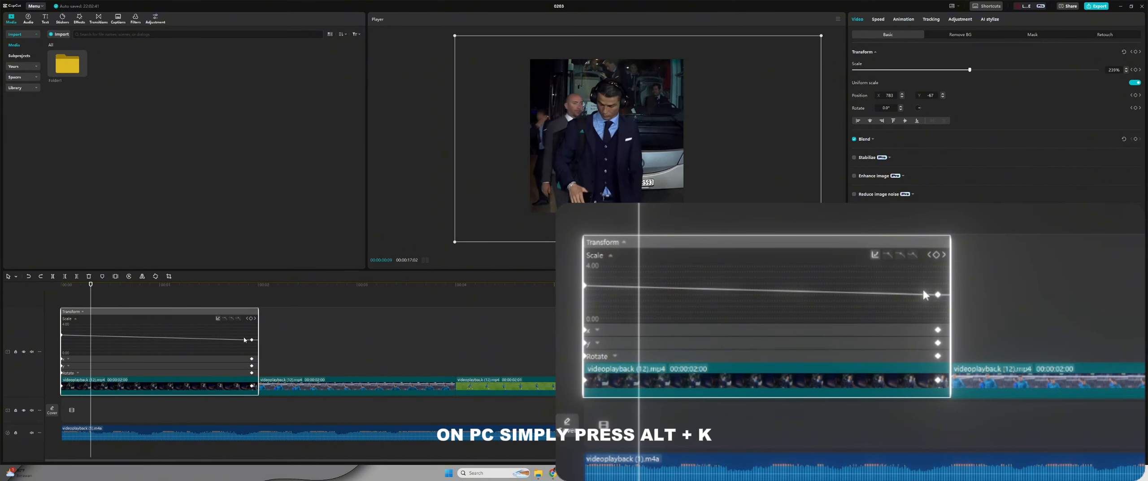
# Step: Apply the Cubic Out preset curve to the first clip's Scale keyframes
pyautogui.click(251, 340)
pyautogui.click(217, 319)
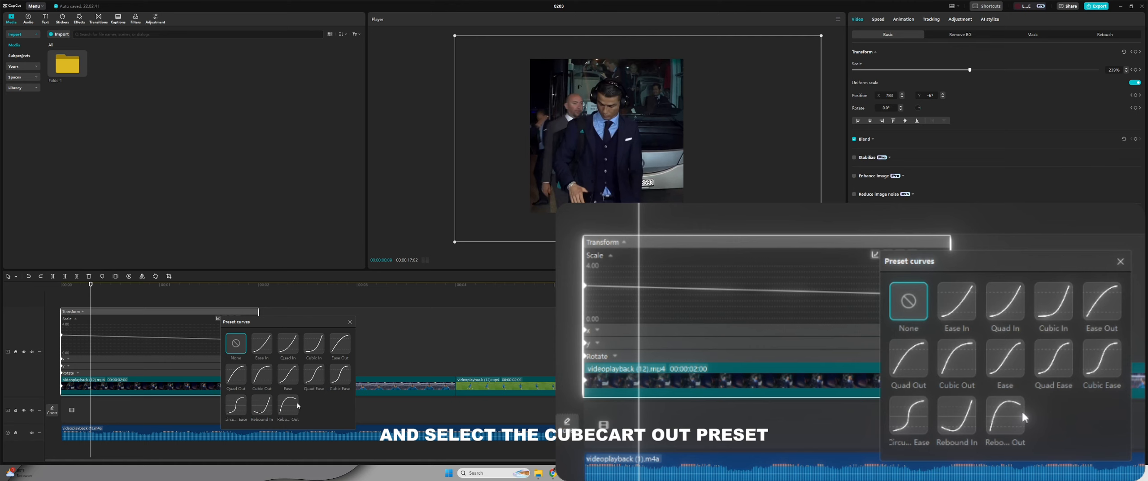
pyautogui.click(266, 378)
pyautogui.click(349, 321)
# Step: Apply the Cubic Out preset curve to the first clip's X position keyframes
pyautogui.click(251, 359)
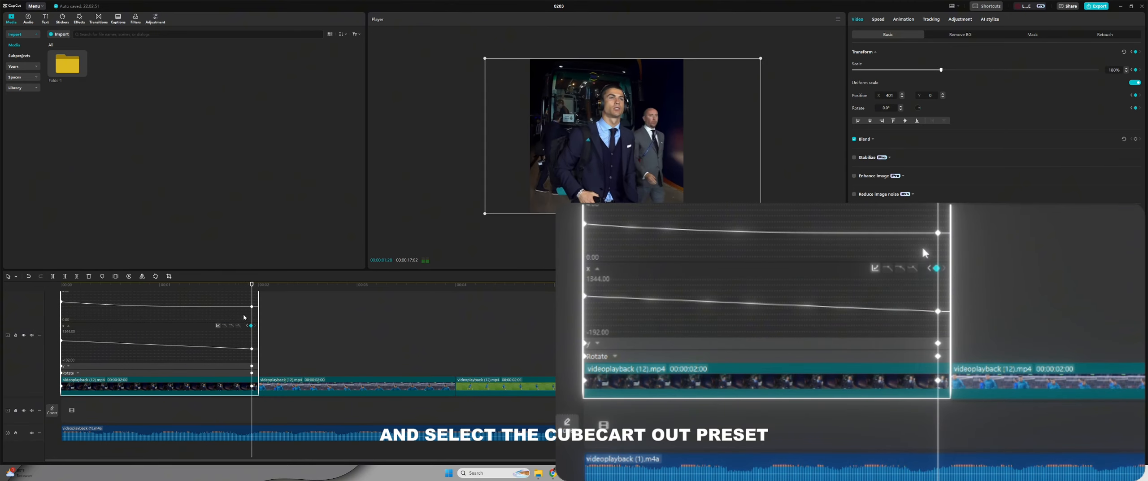
pyautogui.click(218, 326)
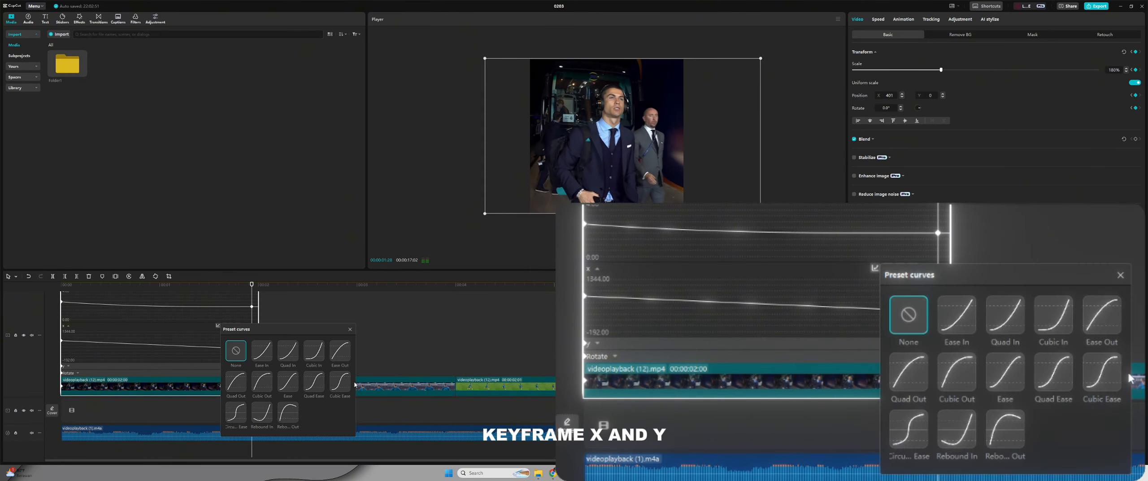
pyautogui.click(261, 384)
pyautogui.click(350, 330)
# Step: Apply the Cubic Out preset curve to the first clip's Y position keyframes
pyautogui.click(241, 365)
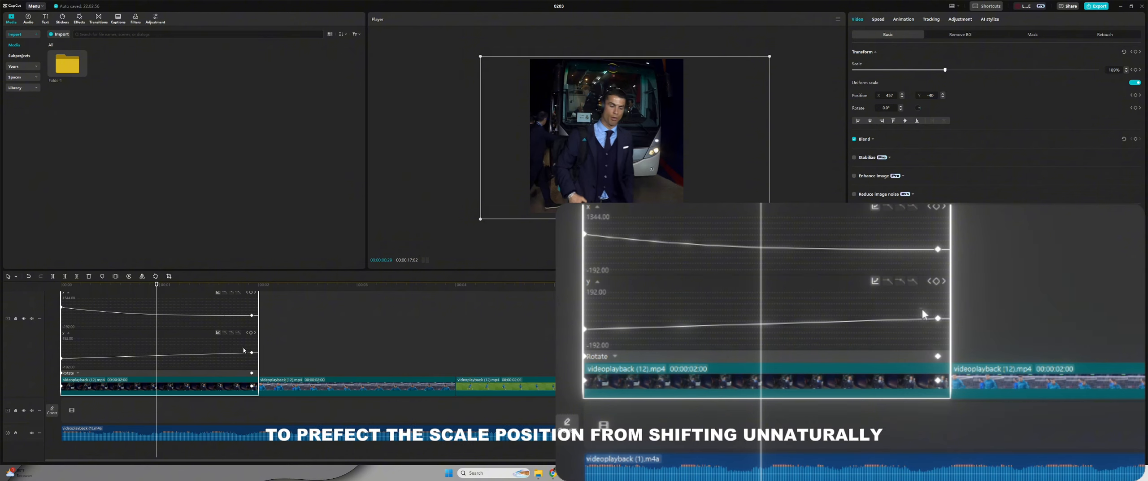
pyautogui.click(217, 332)
pyautogui.click(259, 396)
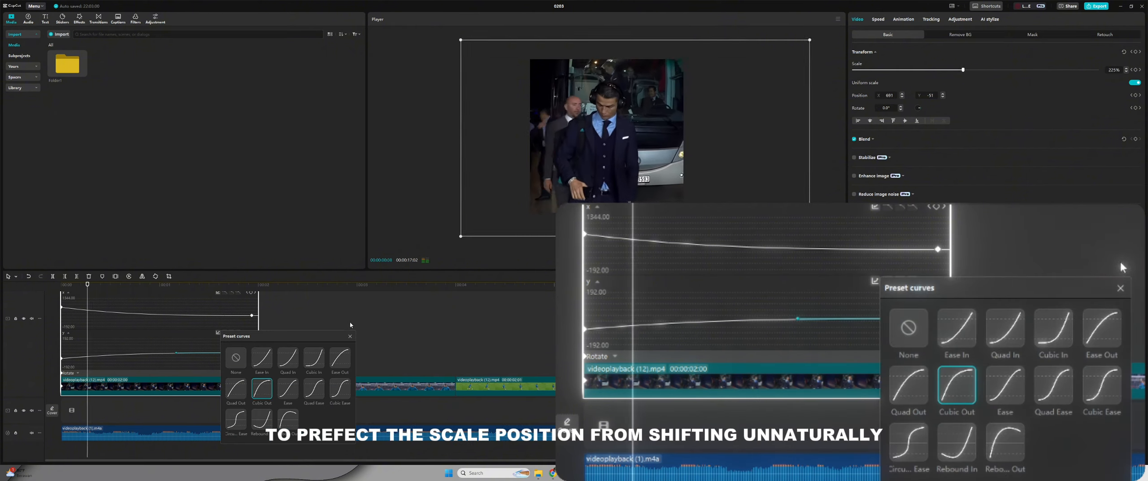
pyautogui.click(350, 336)
# Step: Pull the Y curve's end handle back toward the first keyframe to meet the playhead, and select the X curve's end keyframe
pyautogui.scroll(1, 228, 352)
pyautogui.scroll(-1, 230, 351)
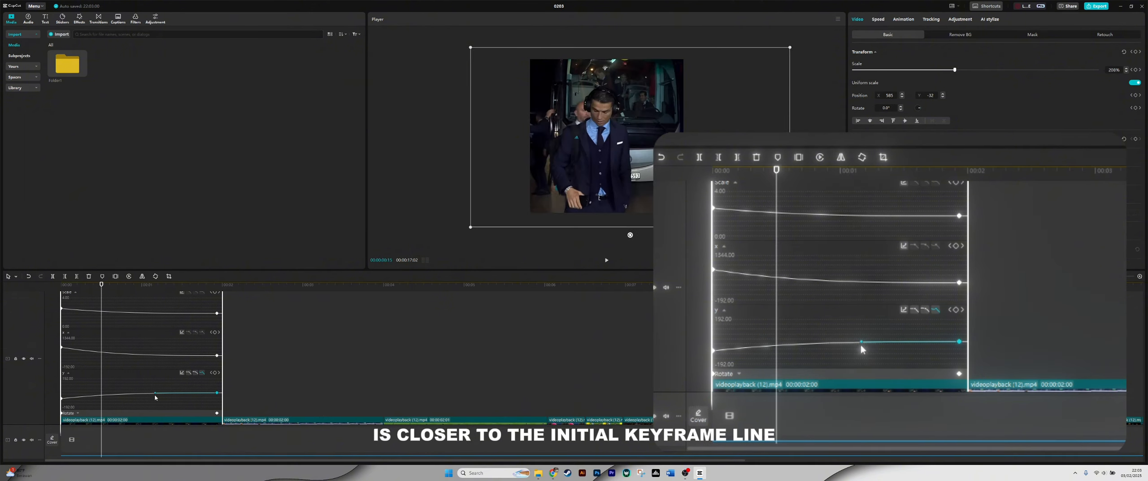
pyautogui.scroll(2, 155, 396)
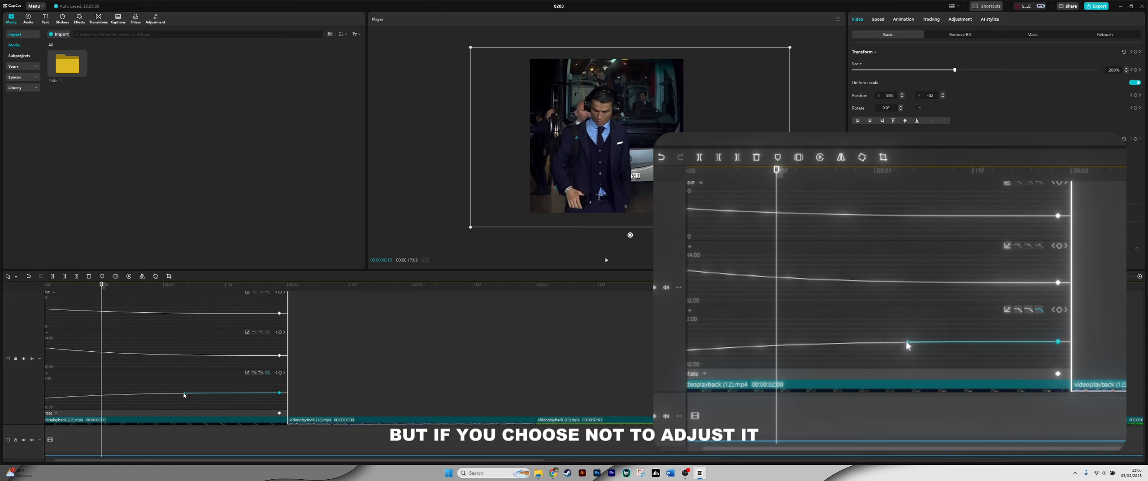
pyautogui.moveTo(184, 393); pyautogui.dragTo(102, 395)
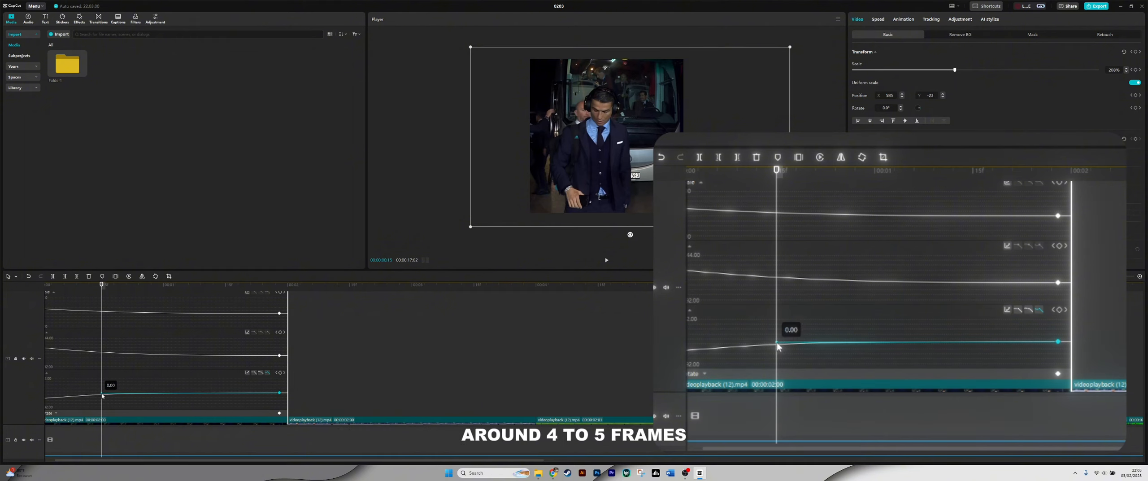
pyautogui.moveTo(273, 349); pyautogui.dragTo(282, 360)
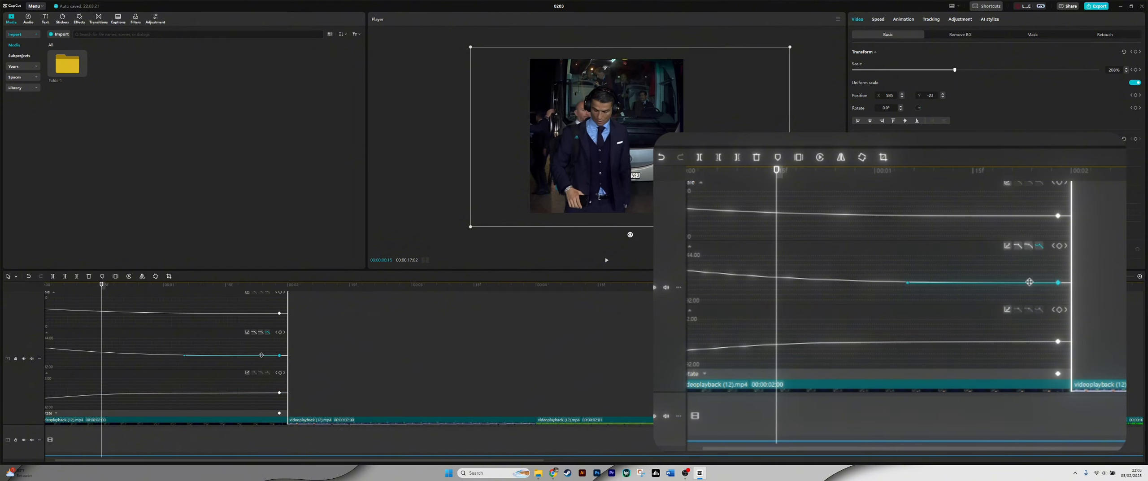
# Step: Play the sequence from the start to review the keyframe movement across the clips
pyautogui.press('space')
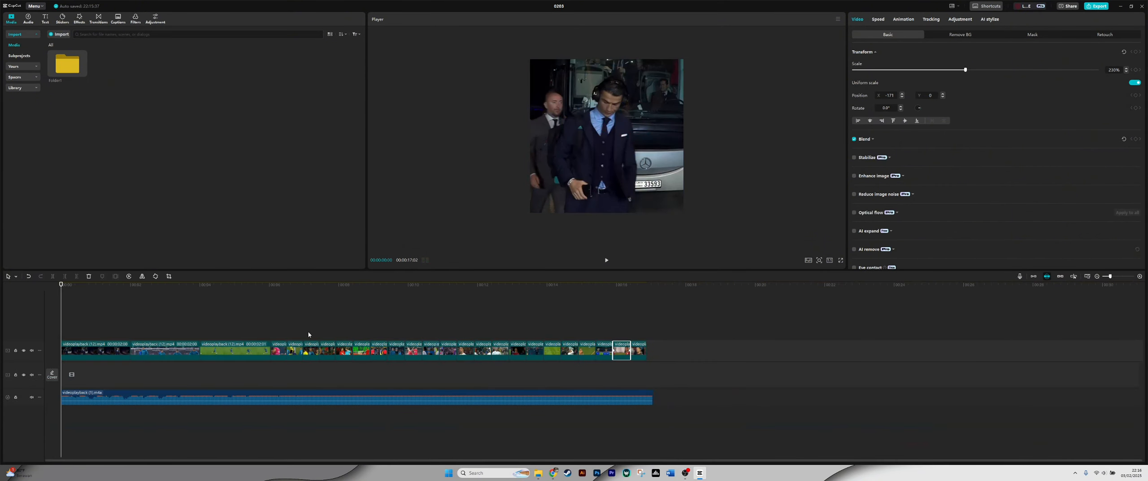
pyautogui.press('space')
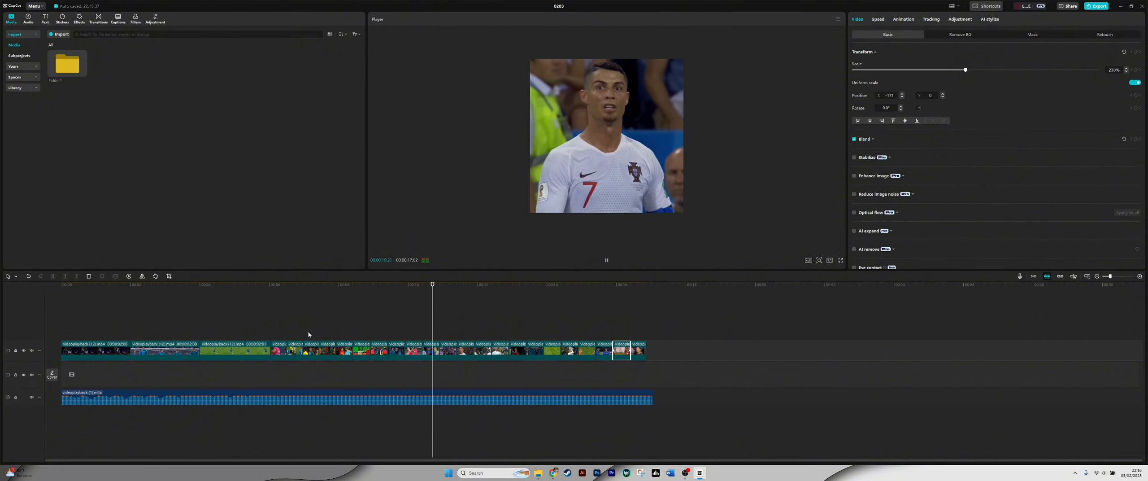
pyautogui.press('space')
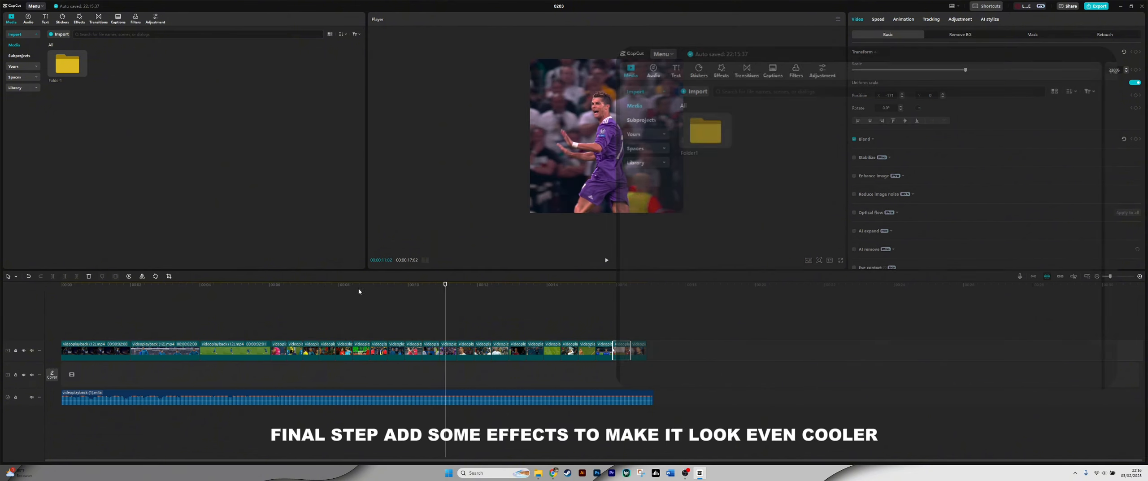
# Step: Place the playhead at the first short clip and search the video effects for "shake"
pyautogui.moveTo(343, 286); pyautogui.dragTo(272, 286)
pyautogui.click(80, 18)
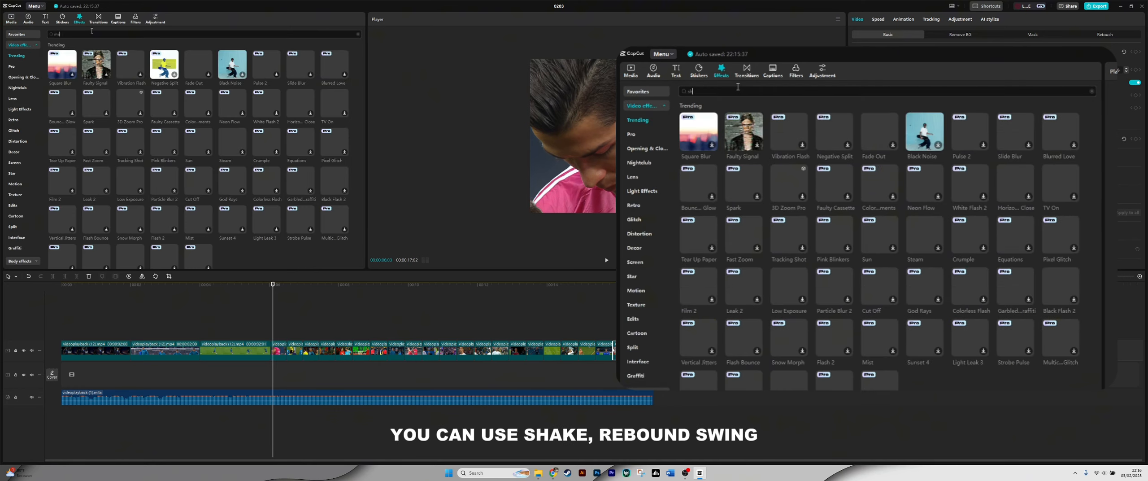
pyautogui.write('shake')
pyautogui.press('Return')
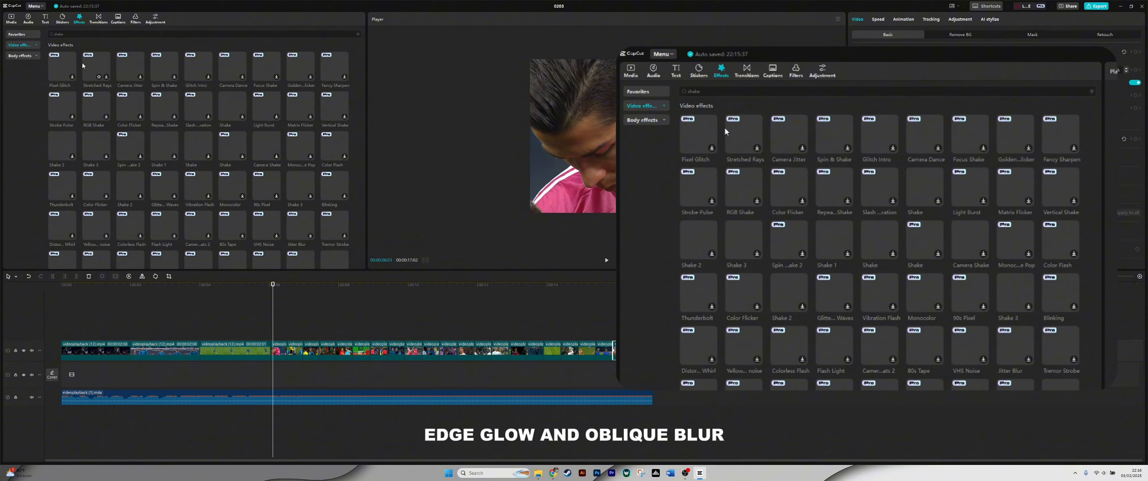
pyautogui.click(82, 34)
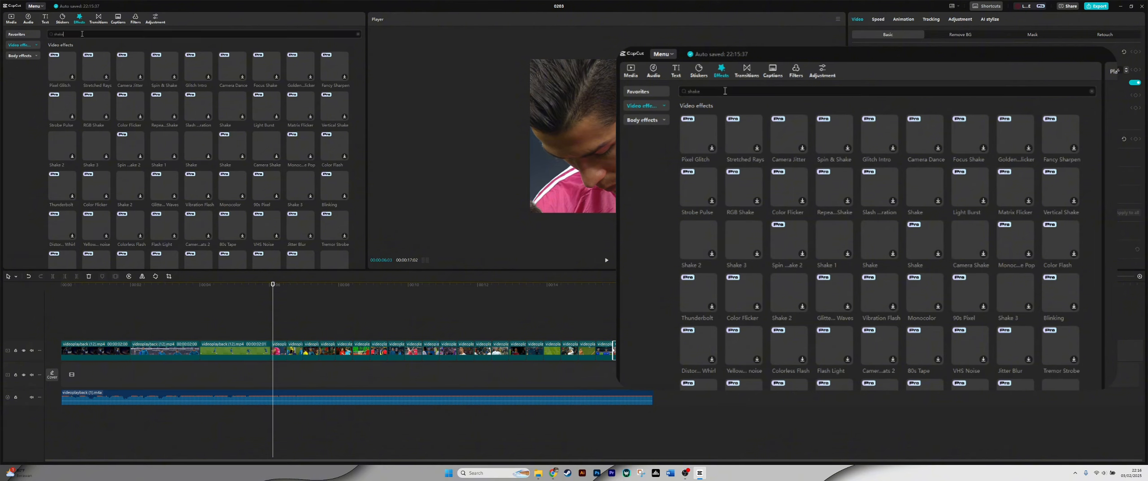
pyautogui.press('Return')
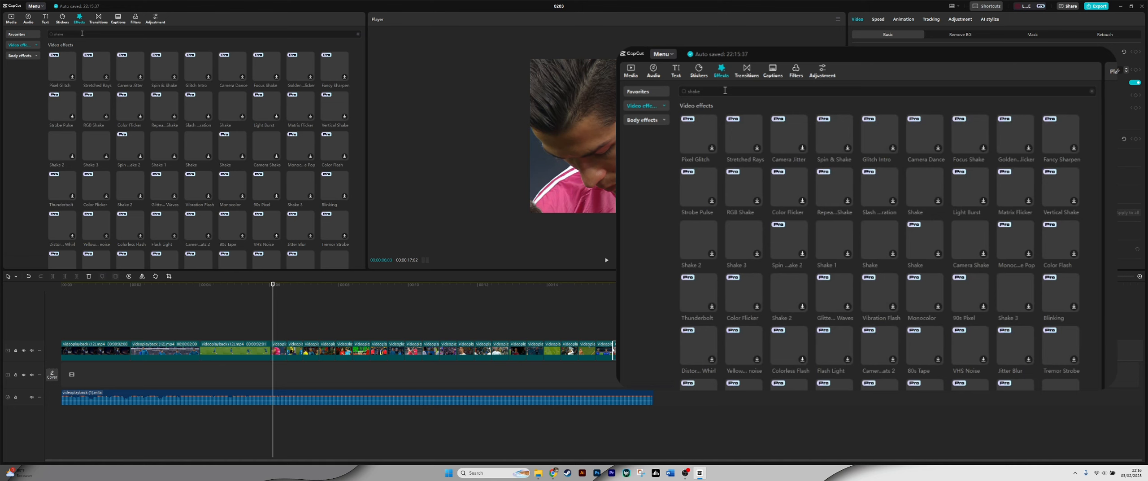
pyautogui.scroll(-2, 137, 110)
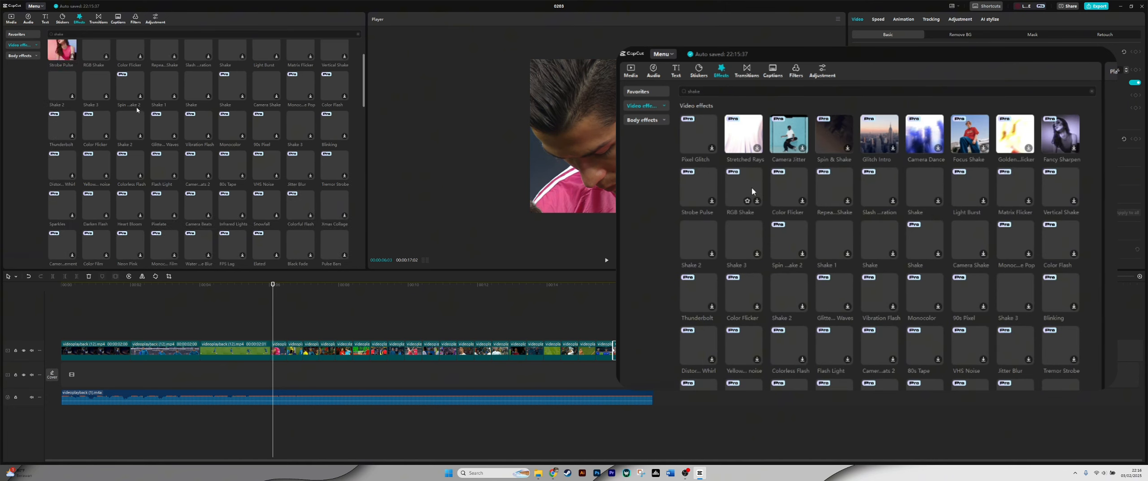
pyautogui.scroll(2, 137, 110)
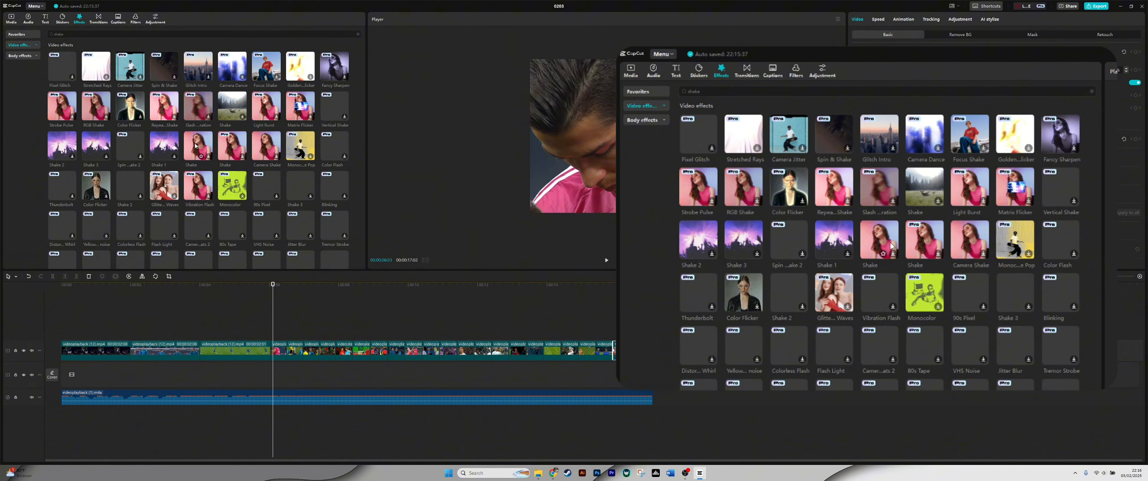
# Step: Add the Shake effect at the start of the first short clip and trim it to that clip's first few frames
pyautogui.moveTo(195, 145); pyautogui.dragTo(262, 322)
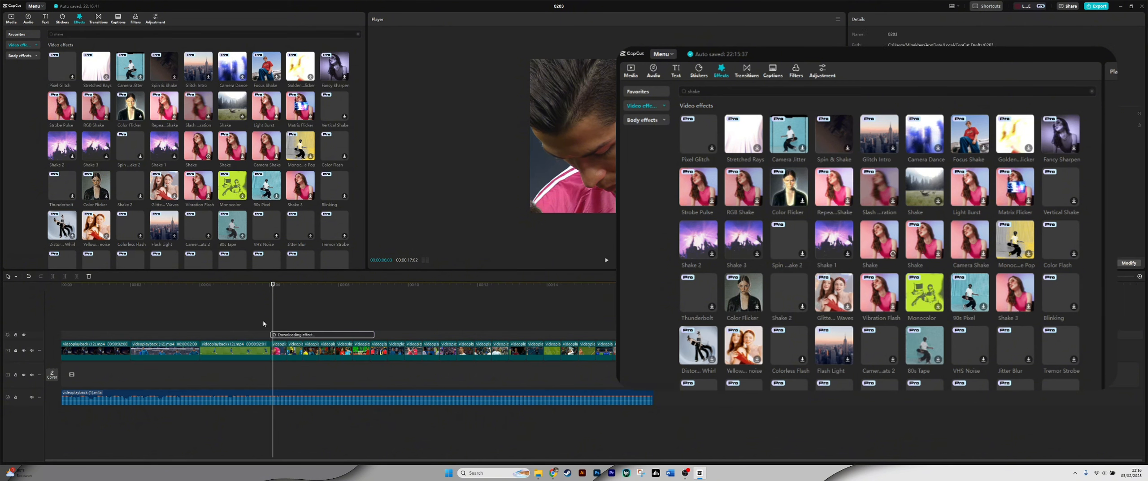
pyautogui.scroll(4, 281, 312)
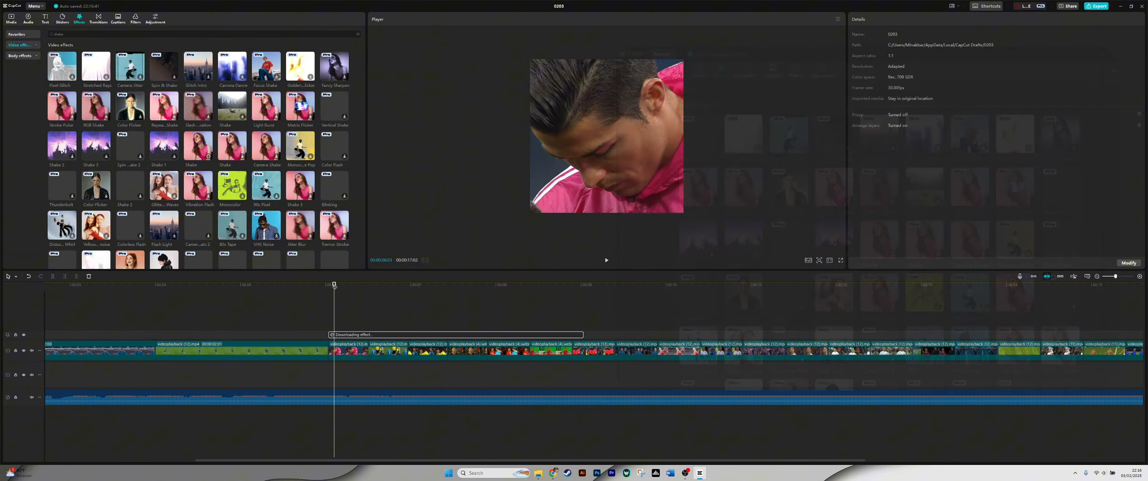
pyautogui.moveTo(334, 284); pyautogui.dragTo(330, 285)
pyautogui.scroll(2, 345, 308)
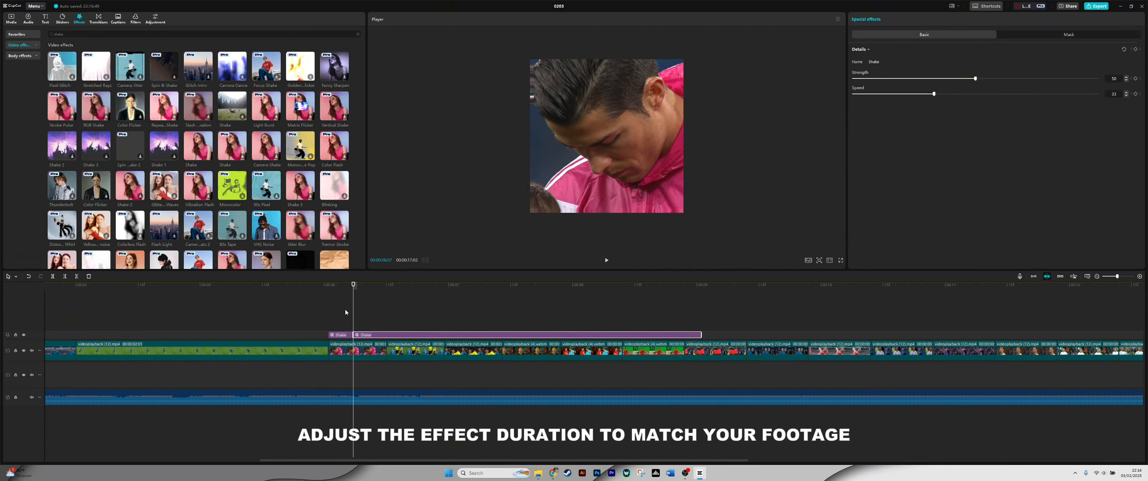
pyautogui.press('w')
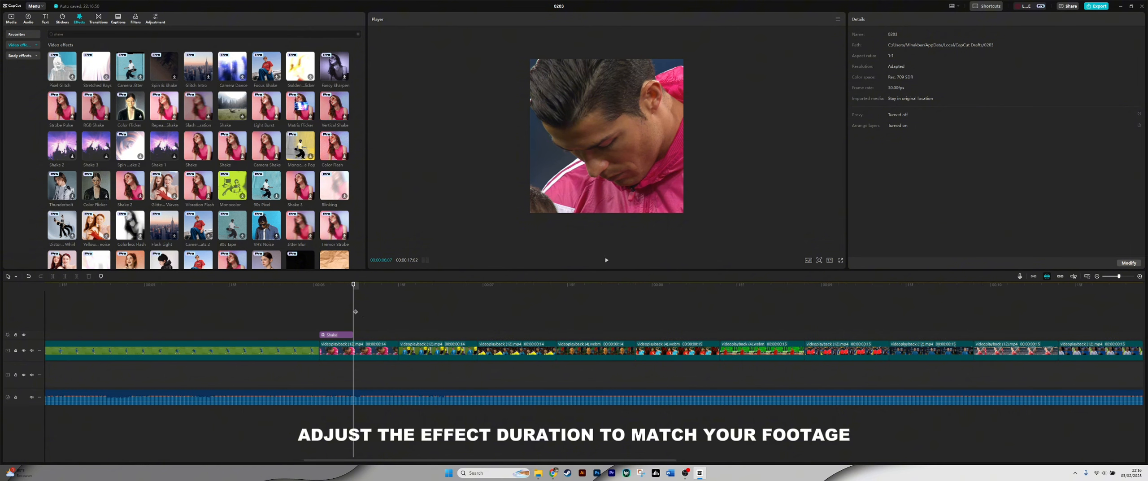
pyautogui.scroll(1, 314, 309)
# Step: Set the Shake effect to strength 40 and speed 25 and add keyframes for both at its start
pyautogui.click(340, 336)
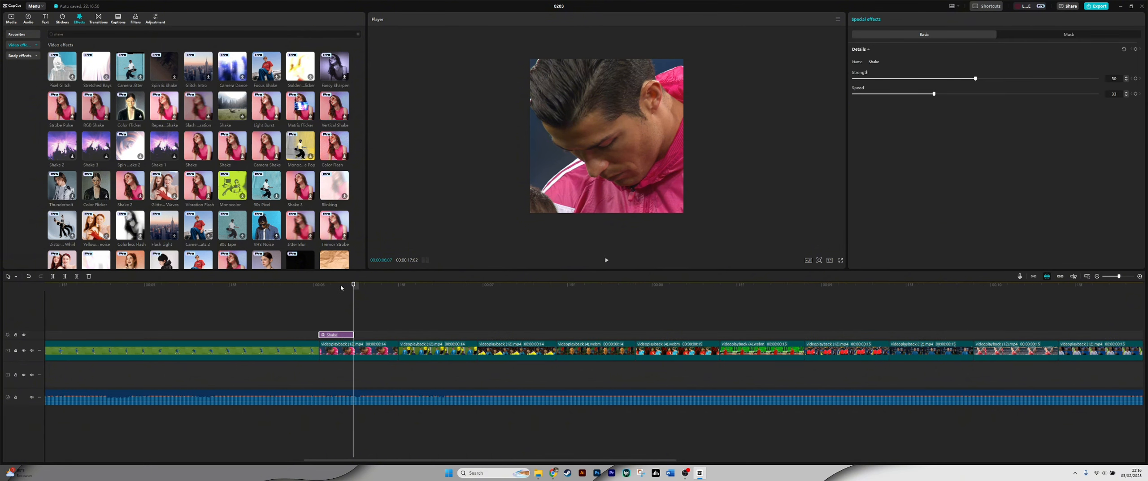
pyautogui.click(321, 314)
pyautogui.scroll(1, 325, 314)
pyautogui.scroll(1, 325, 314)
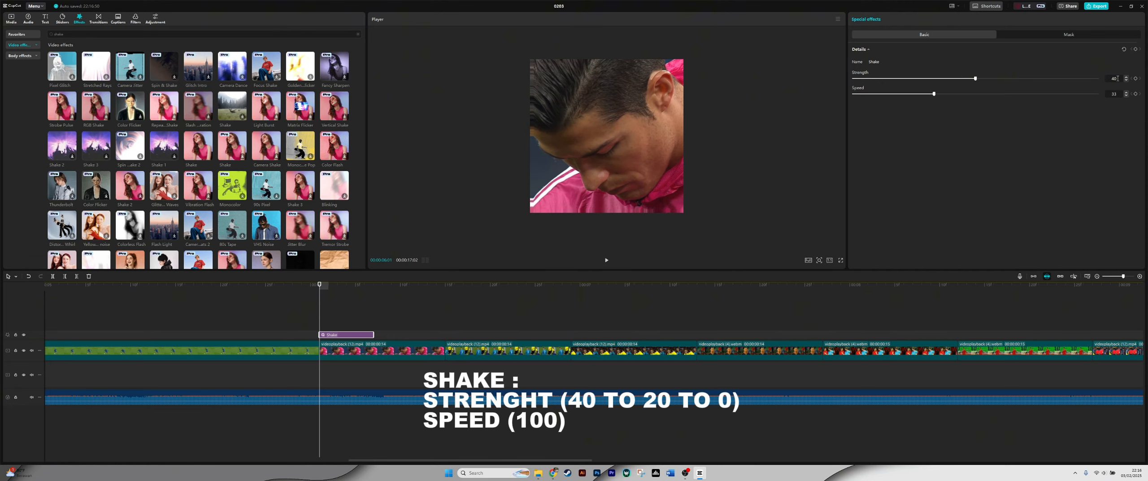
pyautogui.click(1118, 95)
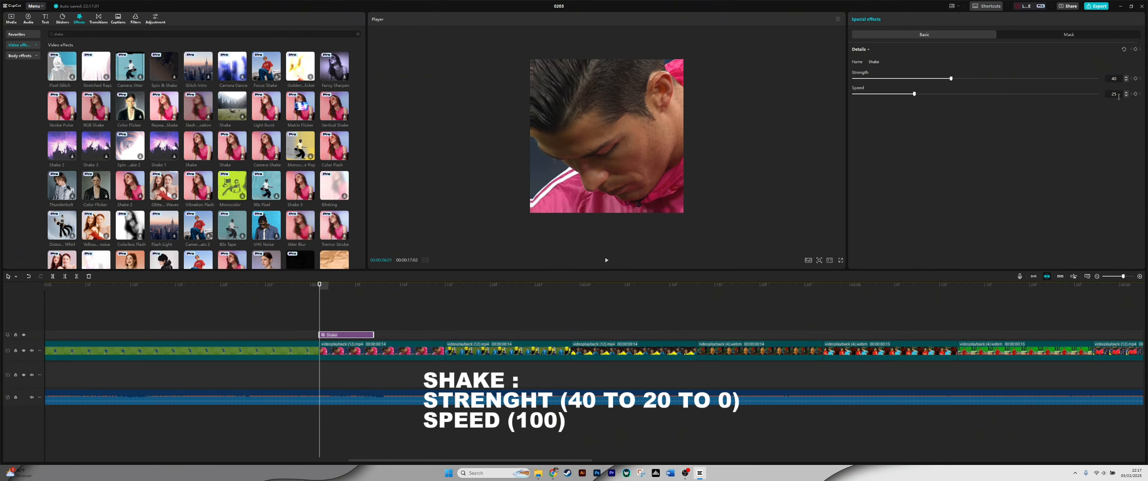
pyautogui.click(1136, 49)
pyautogui.scroll(2, 382, 330)
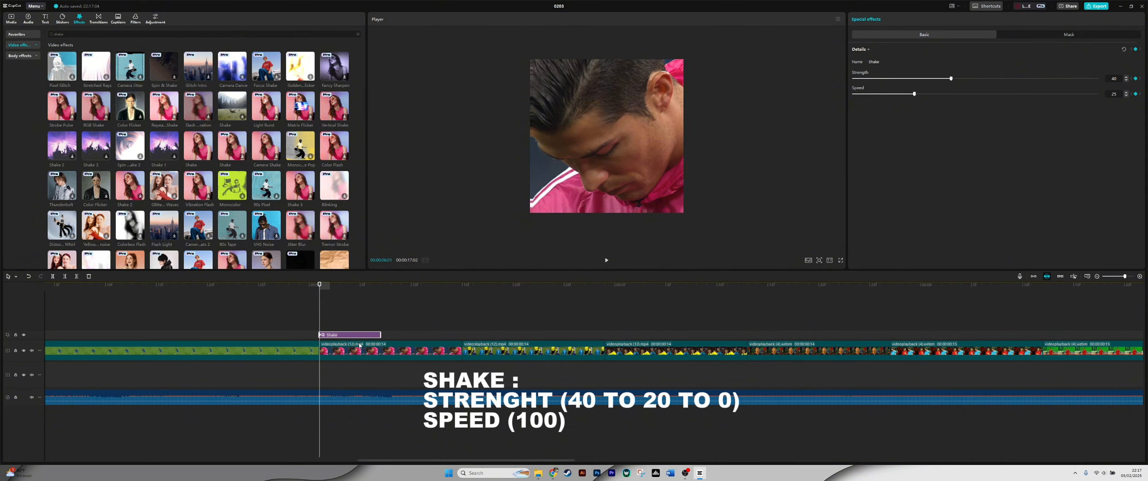
# Step: Keyframe the Shake effect's strength at 0 on its end and at 20 shortly before the end
pyautogui.click(379, 290)
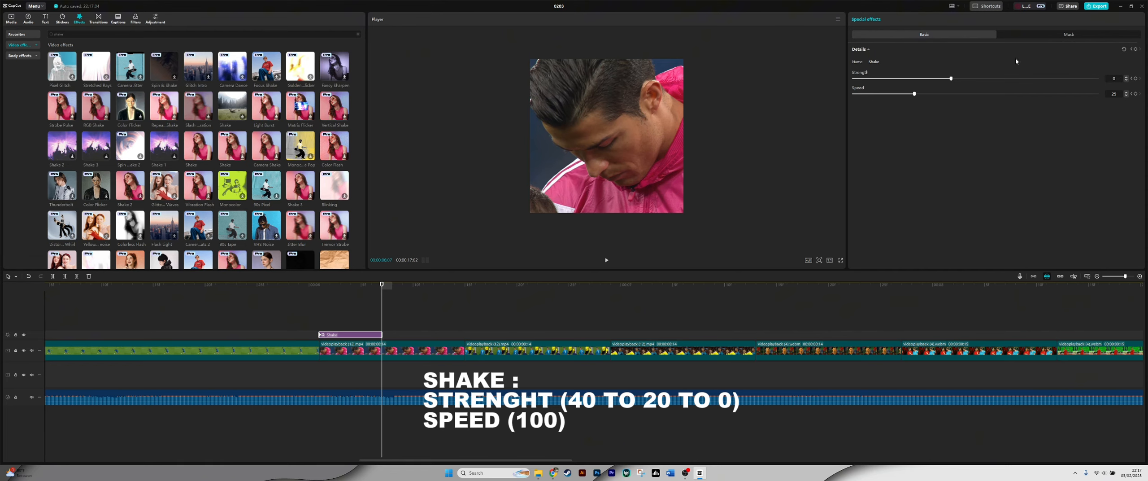
pyautogui.press('Return')
pyautogui.click(311, 289)
pyautogui.press('space')
pyautogui.press('space')
pyautogui.moveTo(326, 291); pyautogui.dragTo(370, 309)
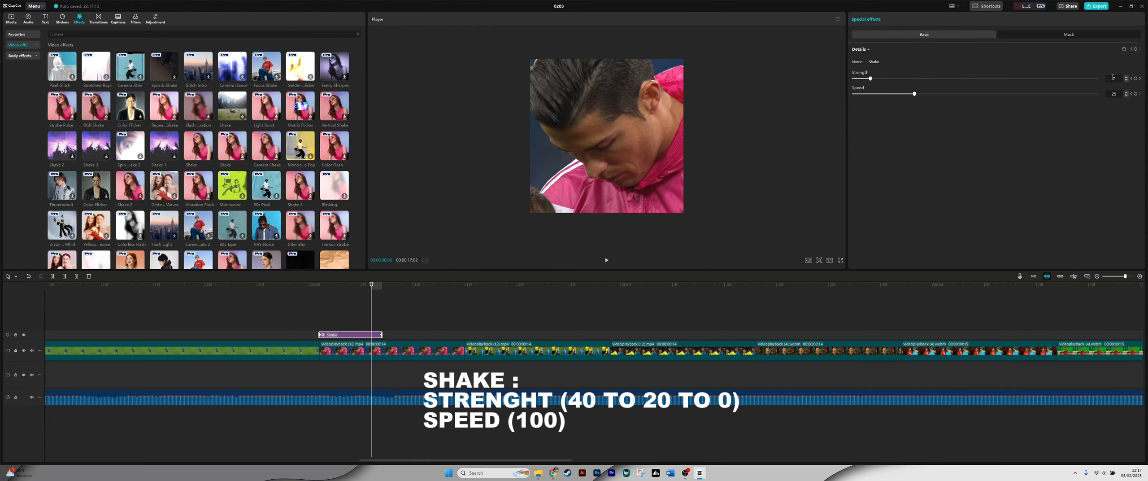
pyautogui.press('Return')
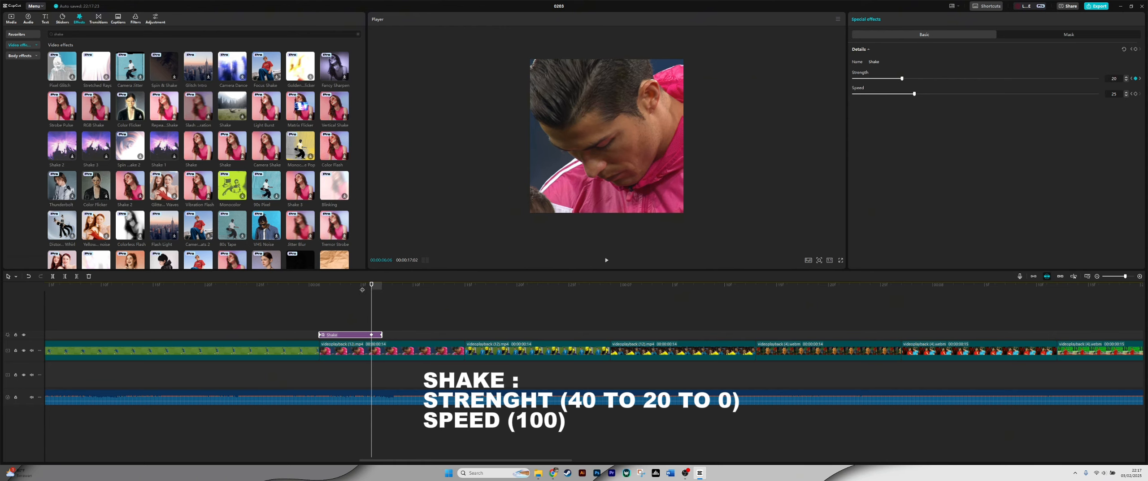
# Step: Play back the Shake effect and set its speed to 40 at the starting keyframe
pyautogui.moveTo(362, 289); pyautogui.dragTo(320, 309)
pyautogui.press('space')
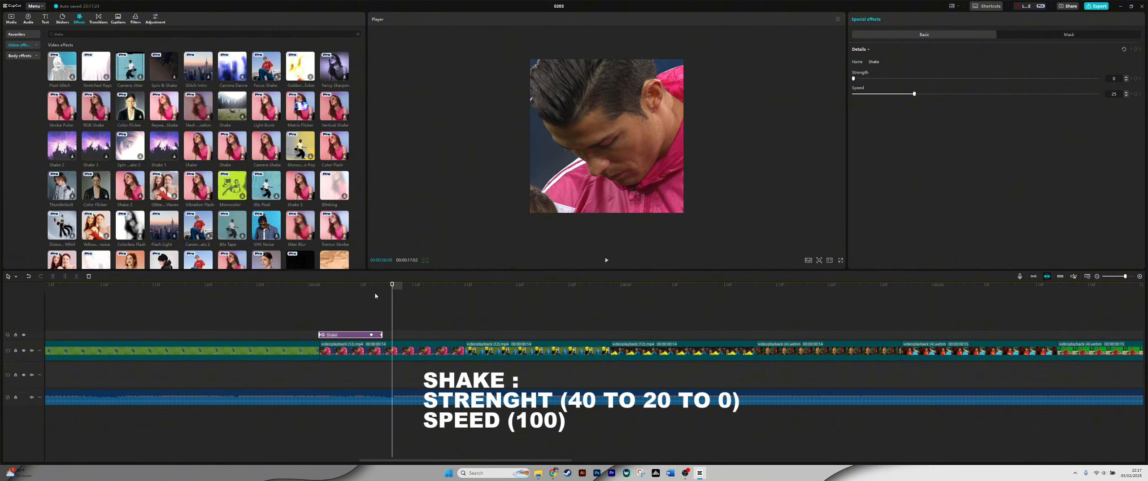
pyautogui.click(323, 303)
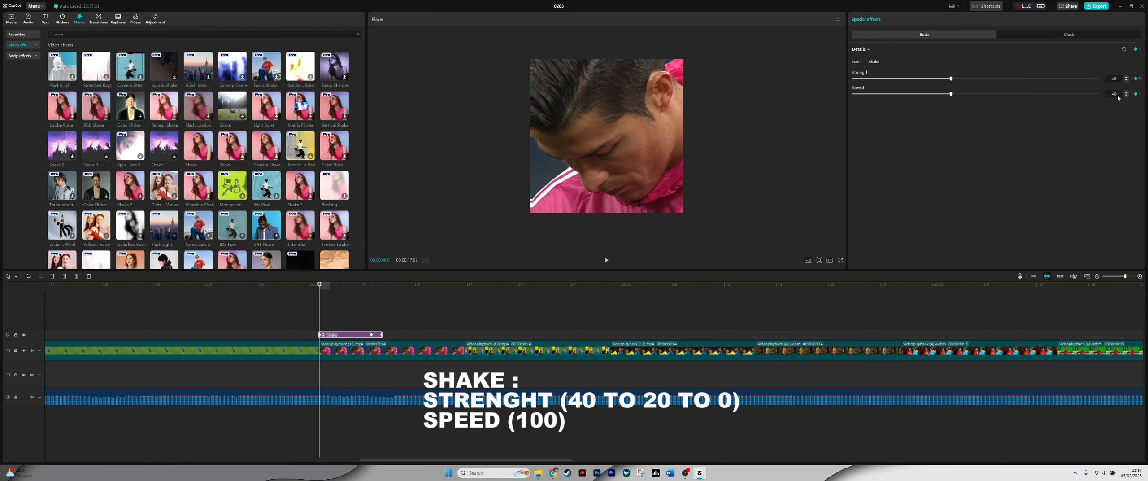
# Step: Play back the Shake effect over the first short clip to check its keyframed movement
pyautogui.click(372, 285)
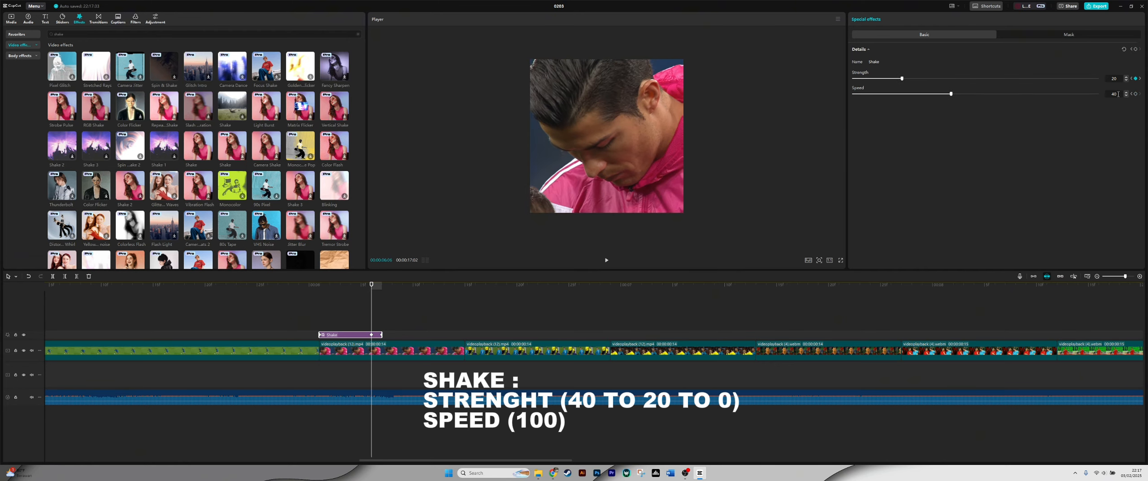
pyautogui.moveTo(376, 285); pyautogui.dragTo(289, 287)
pyautogui.press('space')
pyautogui.click(331, 295)
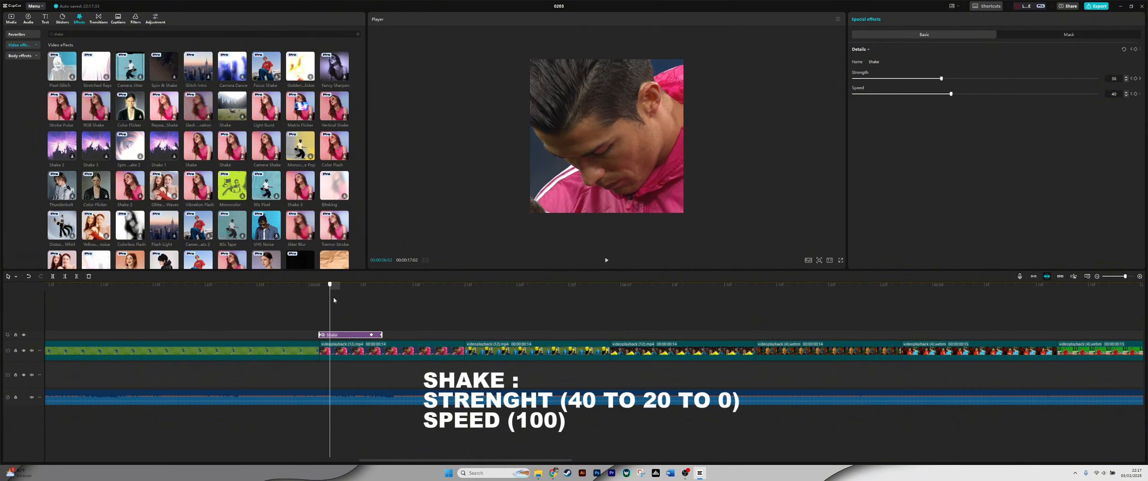
pyautogui.click(324, 296)
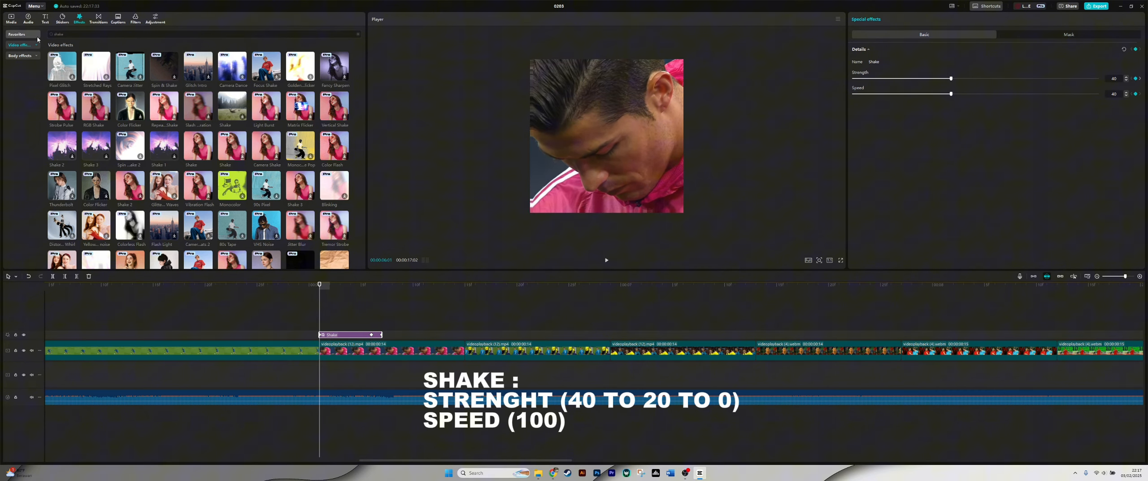
# Step: Search the effects for "rebound" and place Rebound Swing above the Shake effect at the start of the first short clip
pyautogui.click(75, 34)
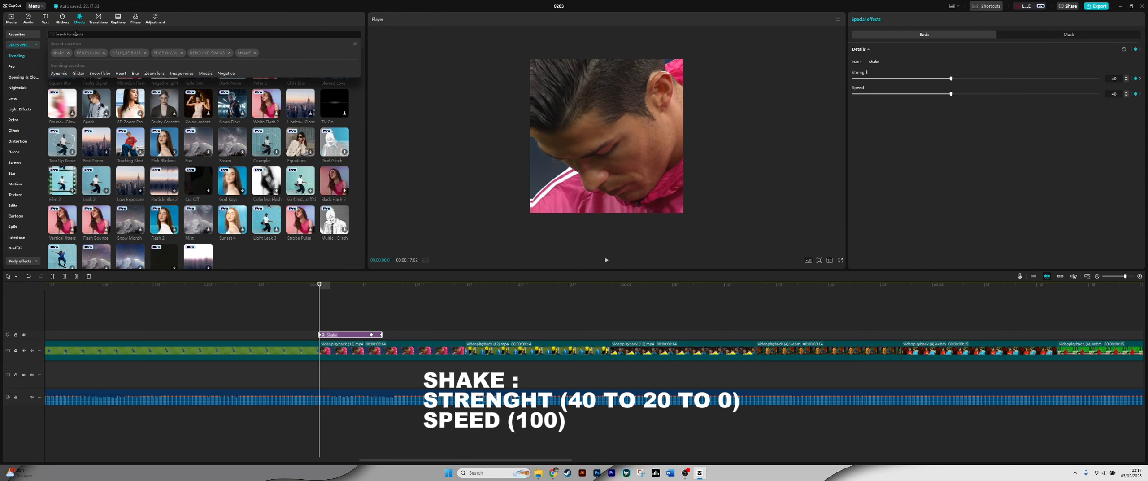
pyautogui.write('rebo')
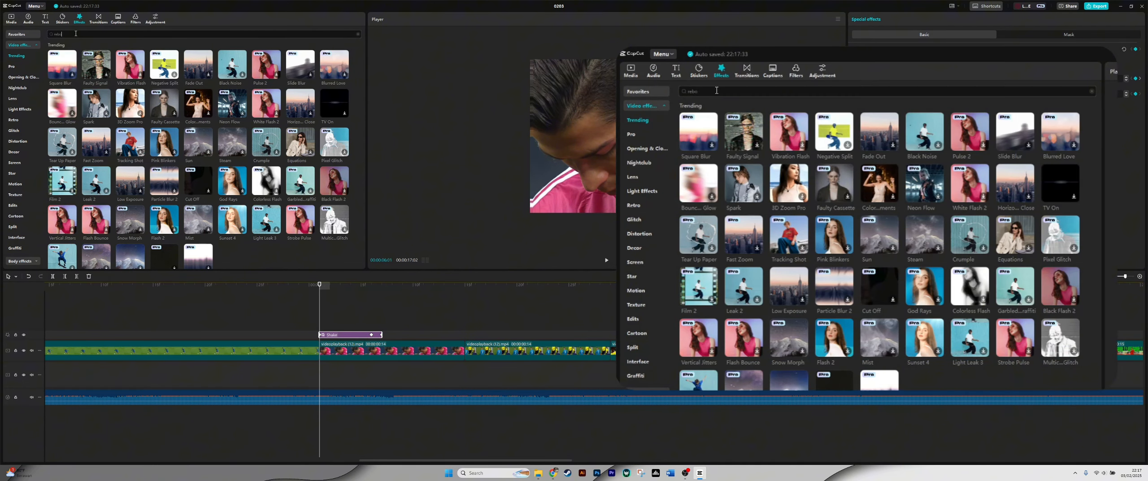
pyautogui.write('und')
pyautogui.press('Return')
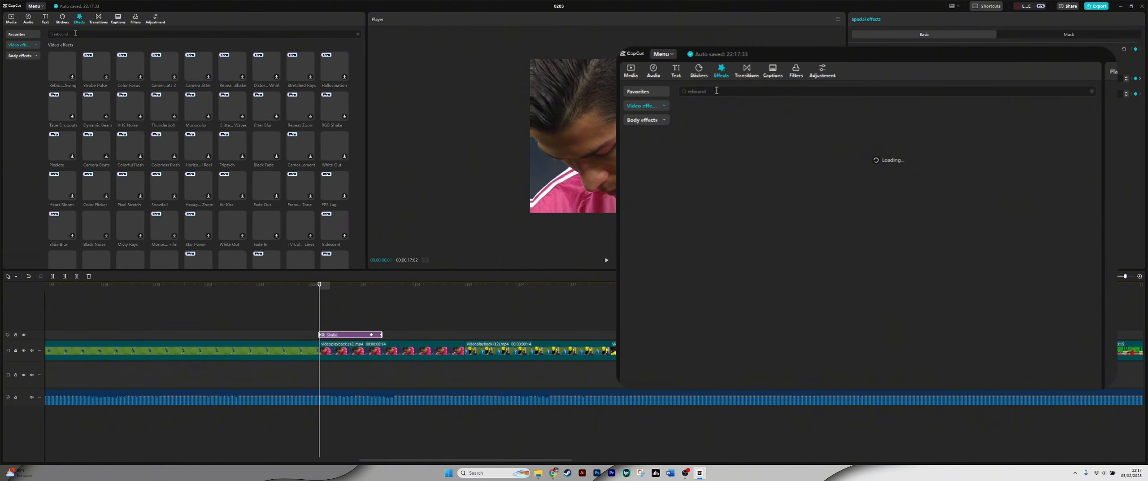
pyautogui.moveTo(62, 66); pyautogui.dragTo(316, 324)
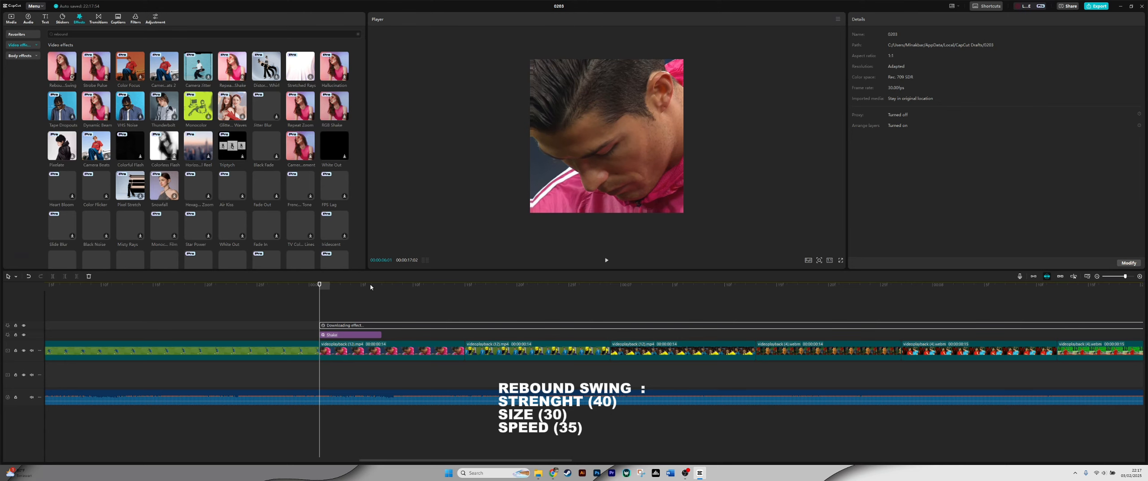
# Step: Trim the Rebound Swing effect to the same length as the Shake effect below it
pyautogui.moveTo(371, 287); pyautogui.dragTo(327, 296)
pyautogui.hotkey('ctrl', 'b')
pyautogui.press('Delete')
# Step: Set the Rebound Swing effect's strength to 20 and its speed to 35
pyautogui.click(334, 325)
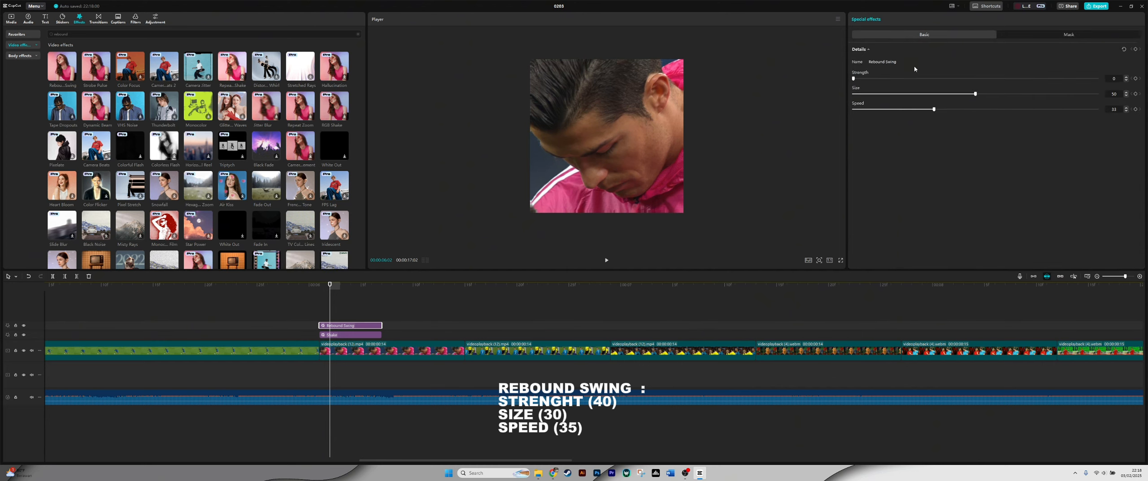
pyautogui.press('Left')
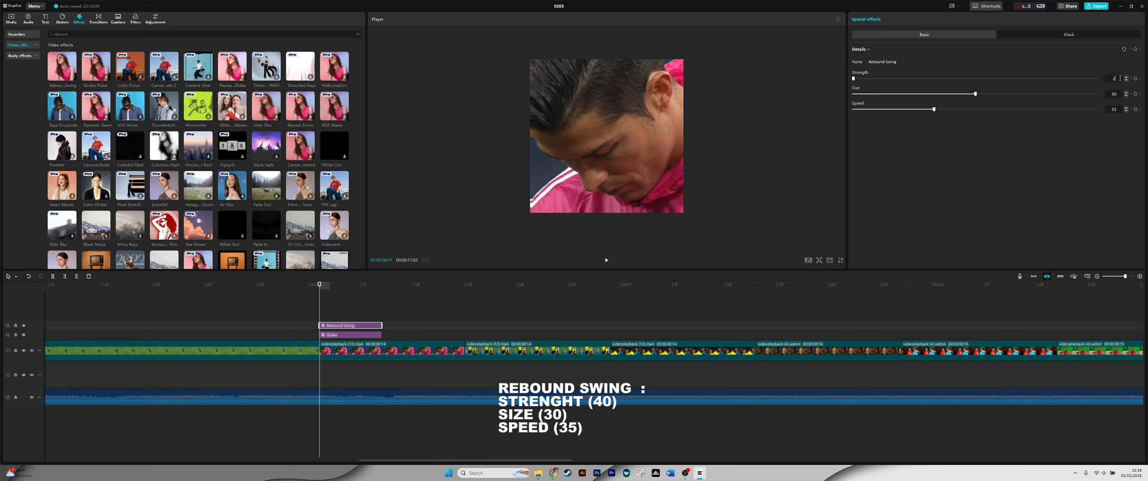
pyautogui.press('Return')
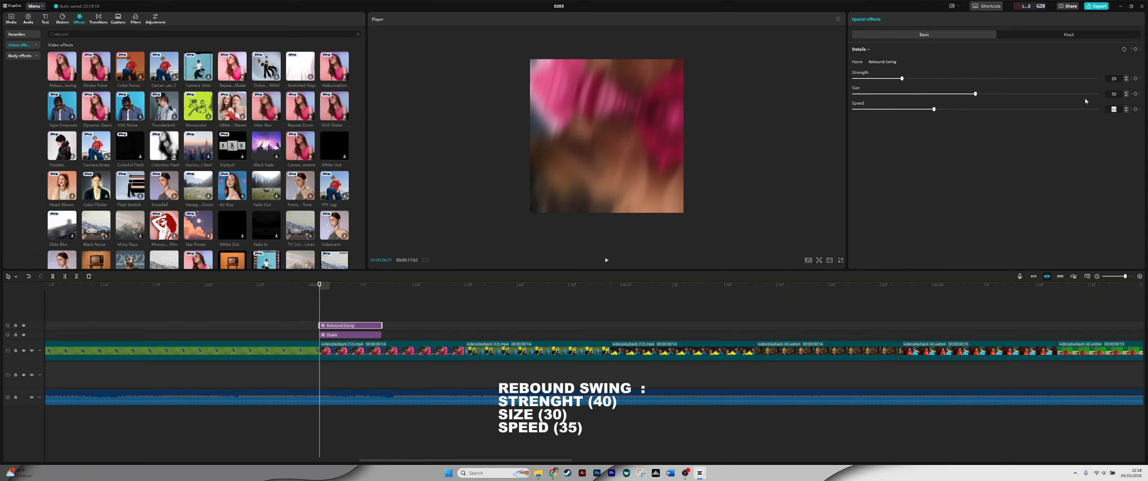
pyautogui.write('35')
pyautogui.press('Return')
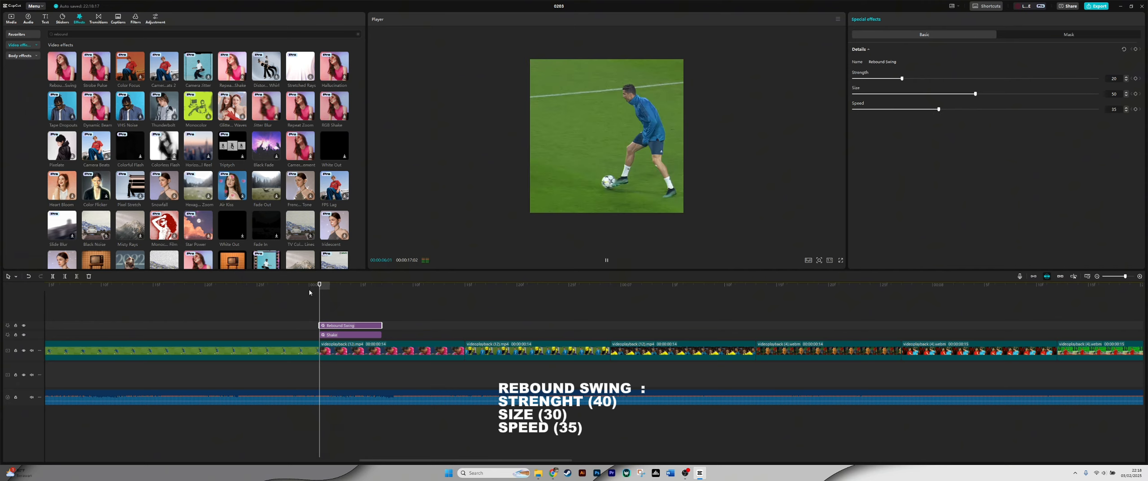
# Step: Play back and scrub through the combined Rebound Swing and Shake effects on the first short clip
pyautogui.click(333, 298)
pyautogui.press('space')
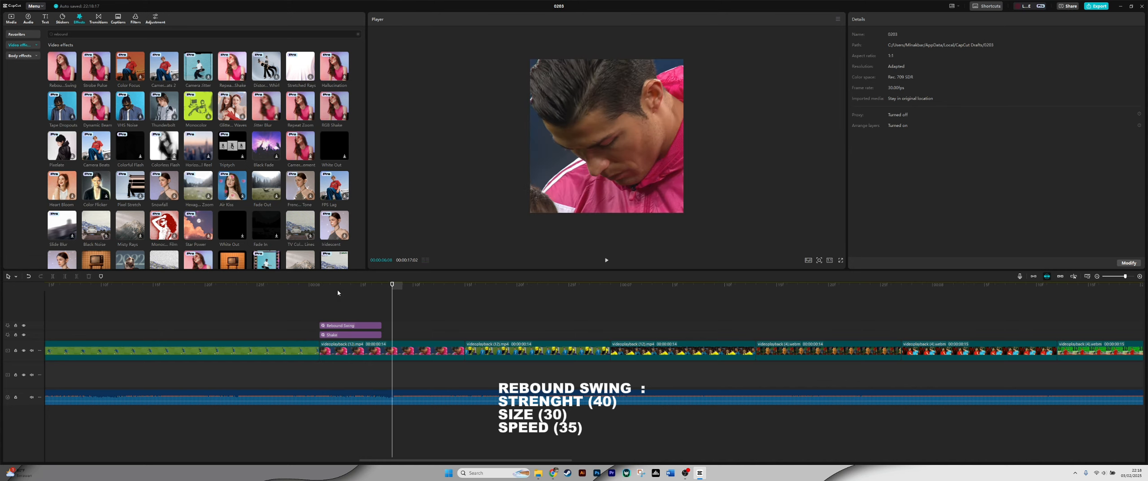
pyautogui.click(338, 291)
pyautogui.press('space')
pyautogui.press('space')
pyautogui.moveTo(352, 290); pyautogui.dragTo(340, 292)
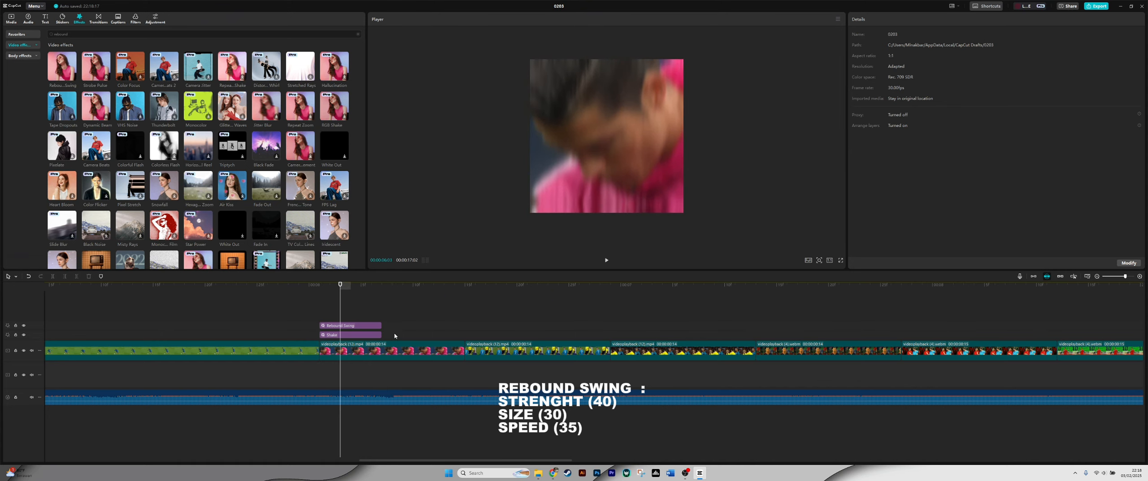
pyautogui.moveTo(394, 335); pyautogui.dragTo(373, 321)
pyautogui.click(381, 291)
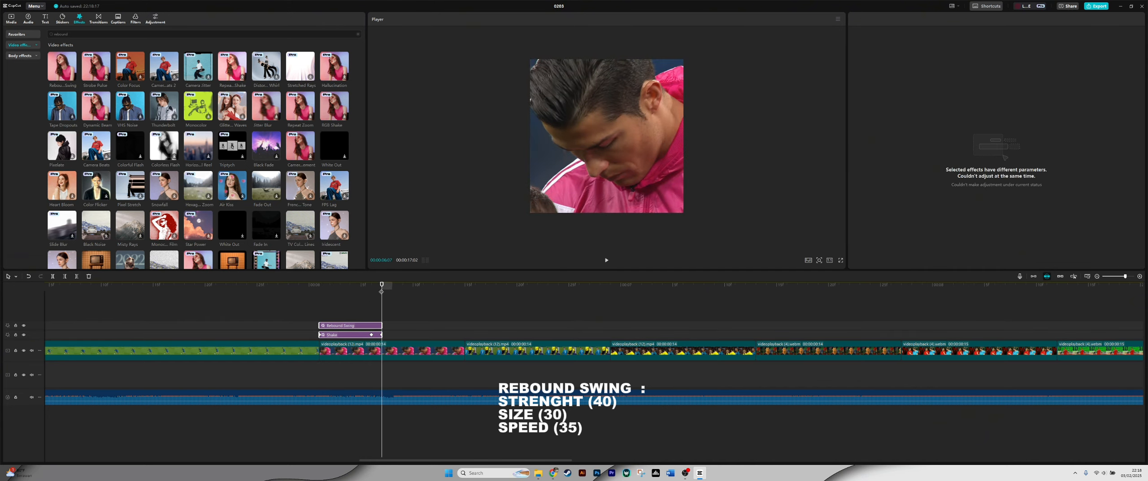
pyautogui.press('Right')
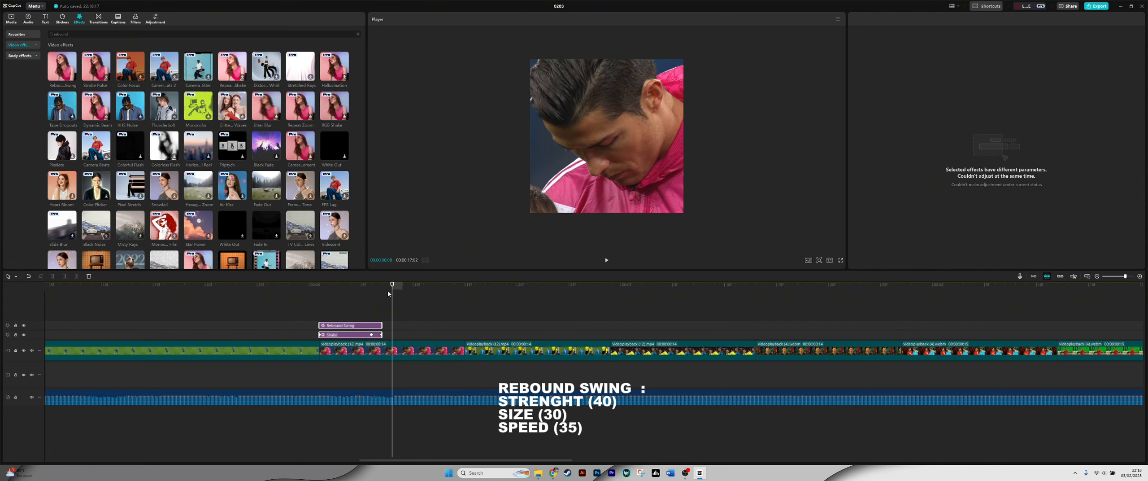
pyautogui.click(357, 296)
pyautogui.moveTo(351, 292); pyautogui.dragTo(329, 286)
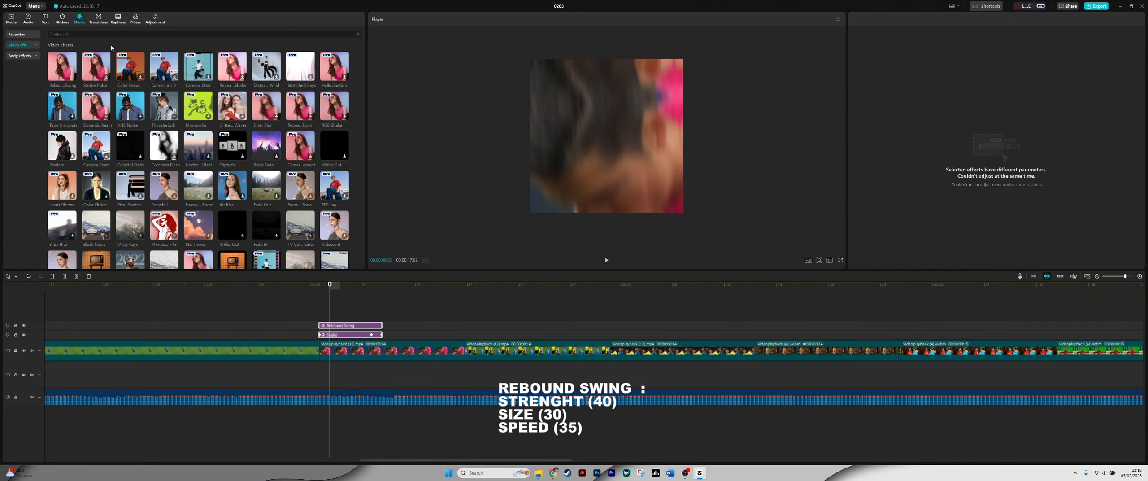
# Step: Search the effects for "edge glow" and place the Pro Edge Glow above Rebound Swing at the start of the clip
pyautogui.doubleClick(99, 34)
pyautogui.press('BackSpace')
pyautogui.write('edge')
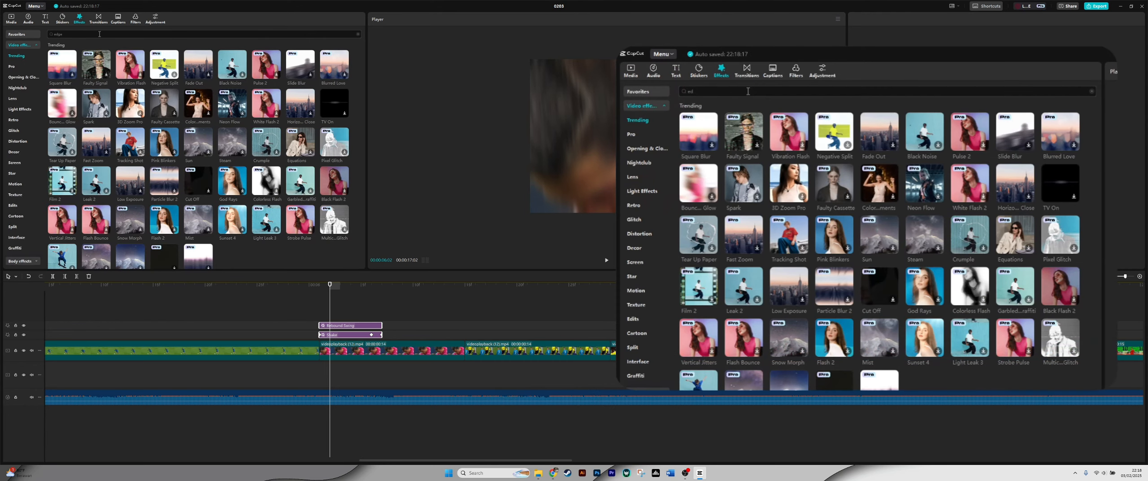
pyautogui.write(' glow')
pyautogui.press('Return')
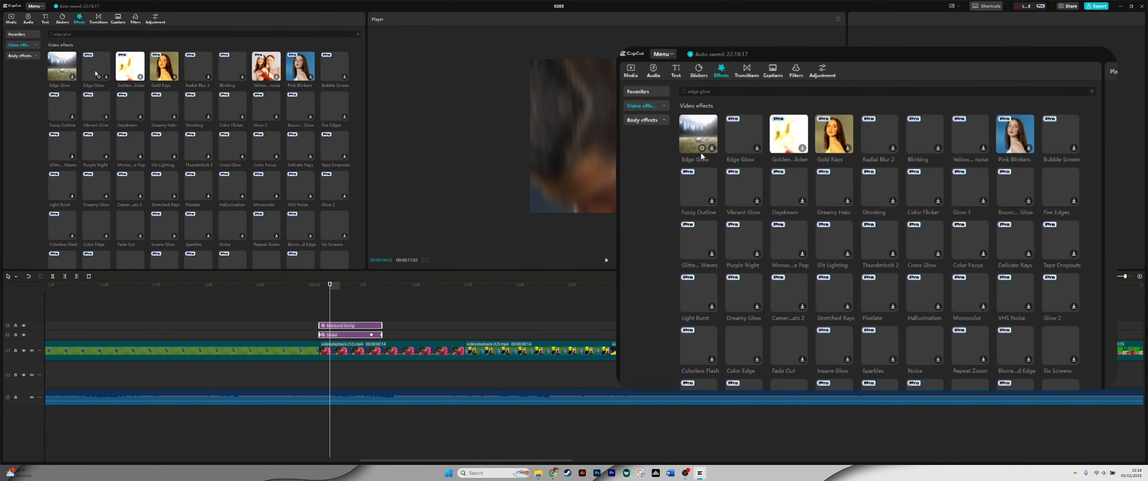
pyautogui.moveTo(98, 68); pyautogui.dragTo(318, 318)
# Step: Trim the Edge Glow effect to end together with the Rebound Swing and Shake effects
pyautogui.moveTo(364, 288); pyautogui.dragTo(381, 302)
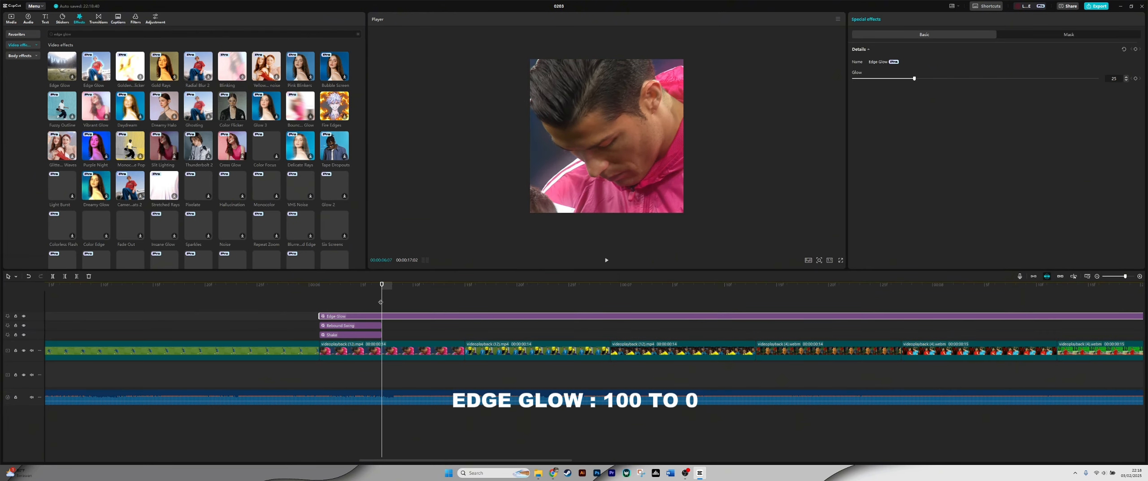
pyautogui.hotkey('ctrl', 'b')
pyautogui.press('Delete')
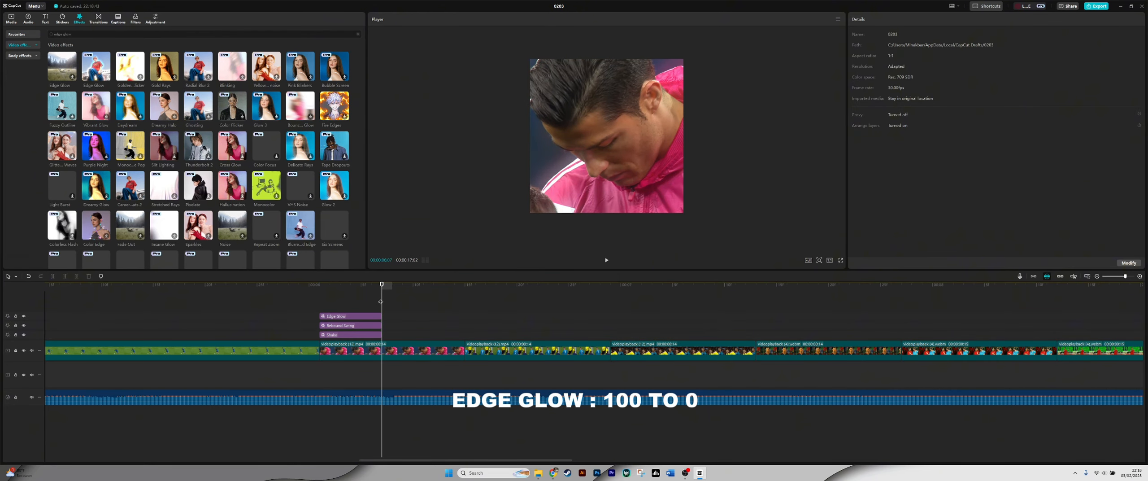
# Step: Keyframe the Edge Glow effect's glow at 100 on its start and at 0 on its end
pyautogui.moveTo(381, 285); pyautogui.dragTo(320, 287)
pyautogui.click(343, 316)
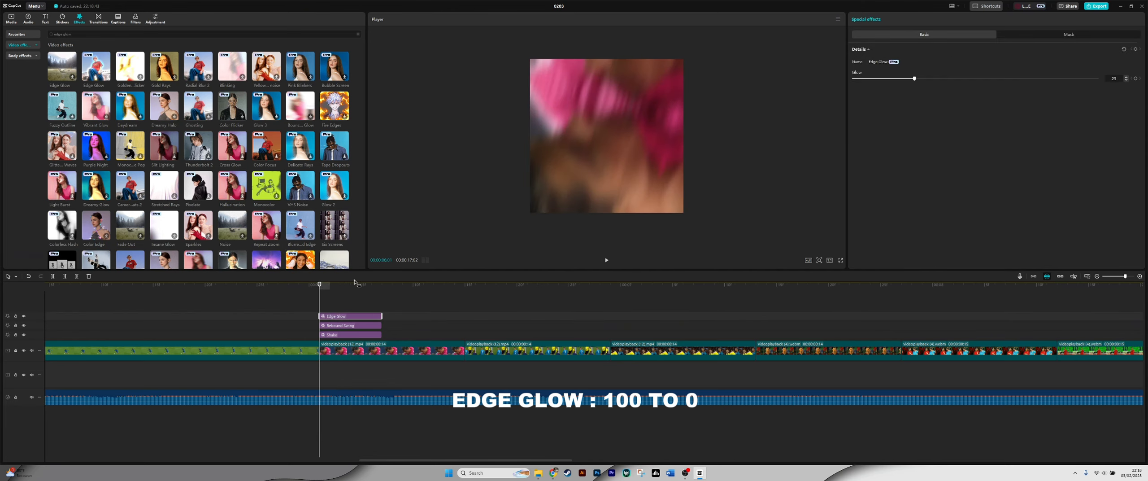
pyautogui.moveTo(960, 83); pyautogui.dragTo(1098, 96)
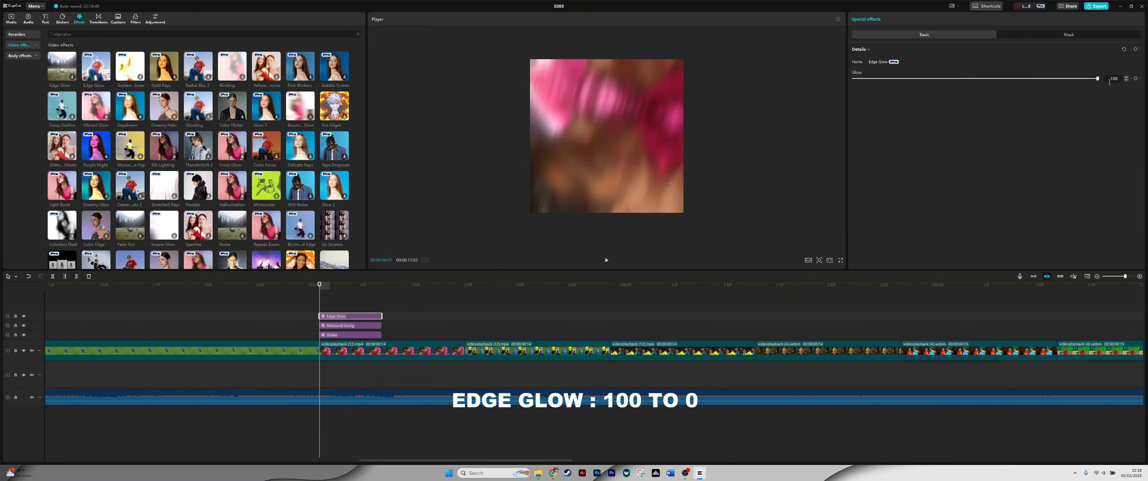
pyautogui.moveTo(377, 285); pyautogui.dragTo(328, 287)
pyautogui.click(380, 290)
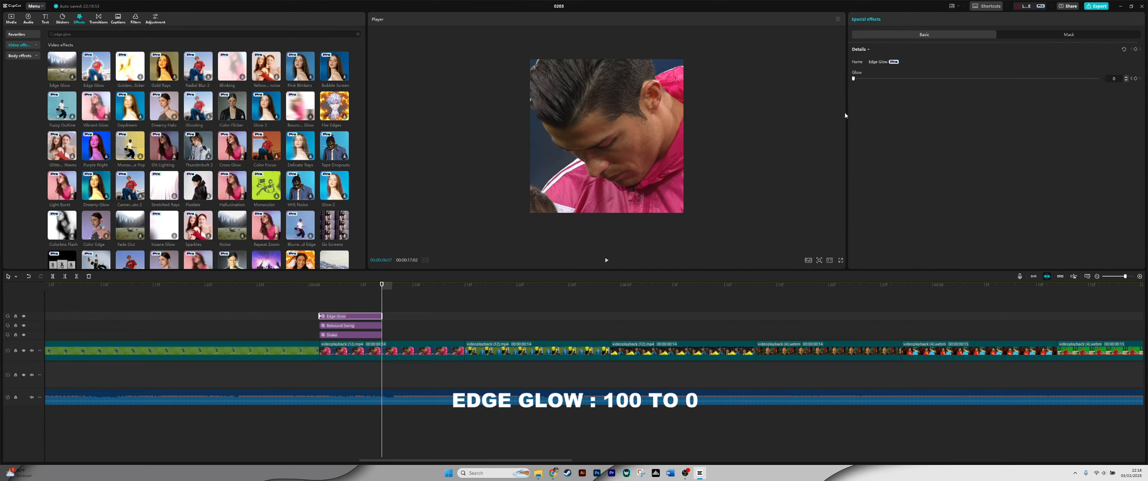
# Step: Keyframe the Rebound Swing effect shortly before its end, and keyframe its strength, size and speed at its start
pyautogui.moveTo(374, 291)
pyautogui.mouseDown()
pyautogui.moveTo(297, 290)
pyautogui.moveTo(371, 290)
pyautogui.mouseUp()
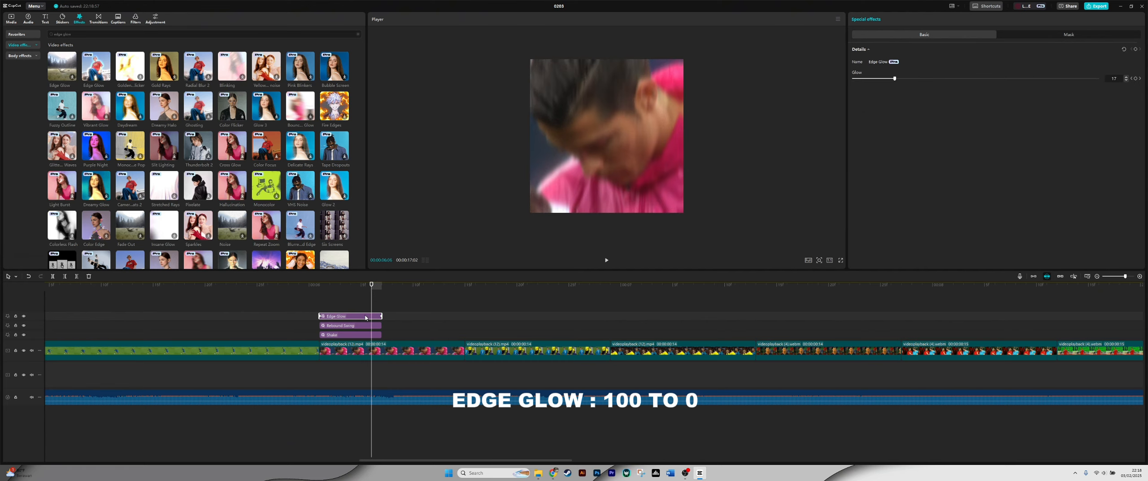
pyautogui.click(360, 326)
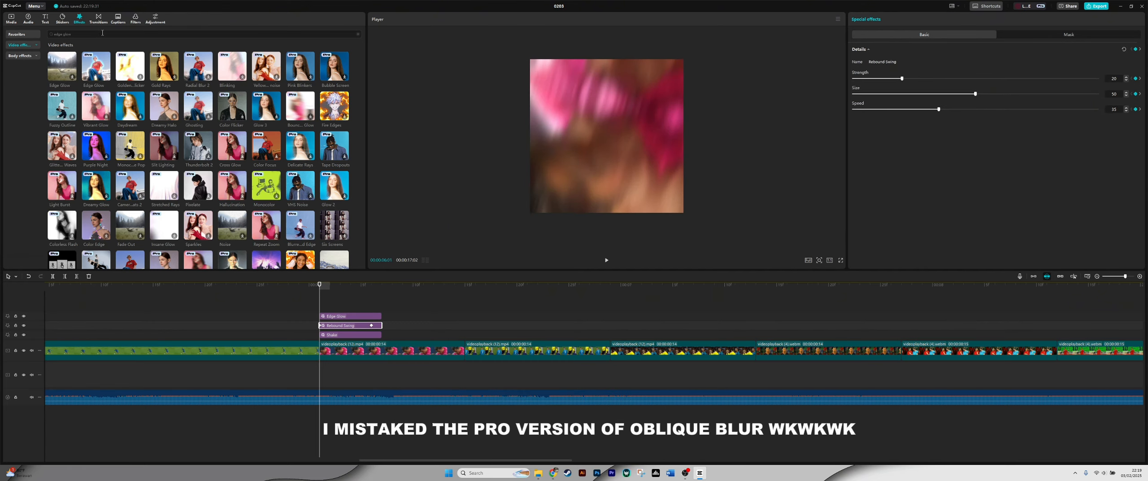
# Step: Search the effects for "oblique" and place the non-Pro Oblique Blur above Edge Glow at the start of the clip
pyautogui.hotkey('ctrl', 'a')
pyautogui.press('BackSpace')
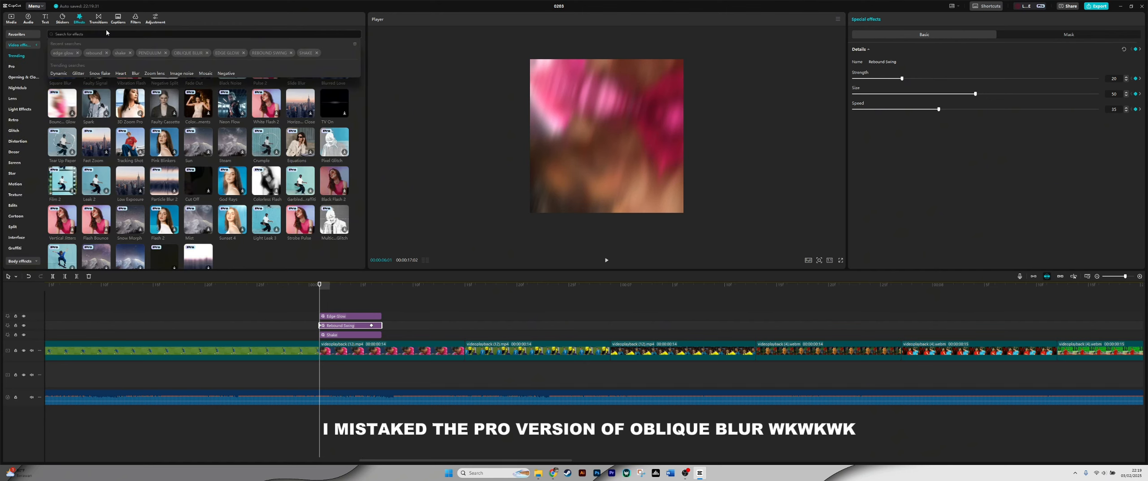
pyautogui.write('obliqu')
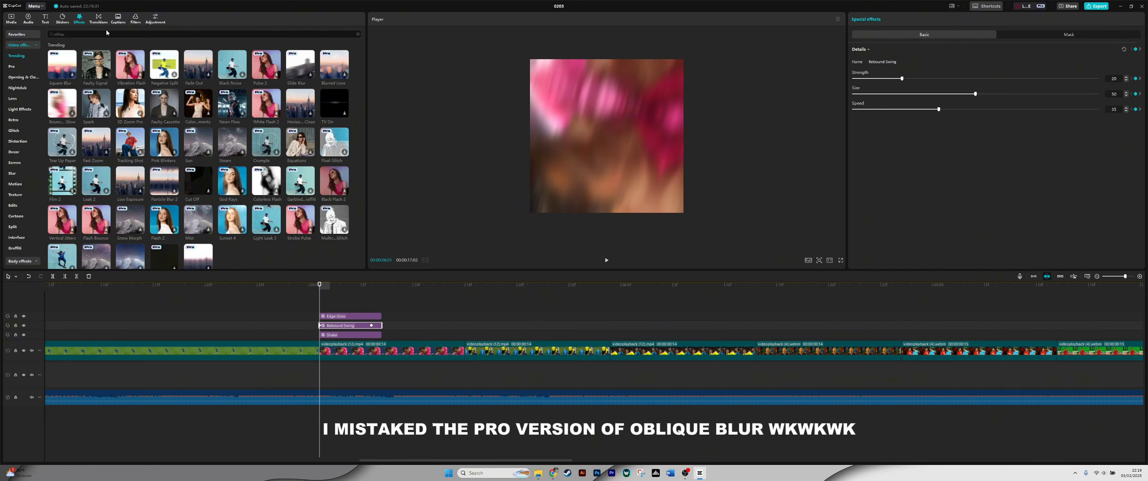
pyautogui.write('e')
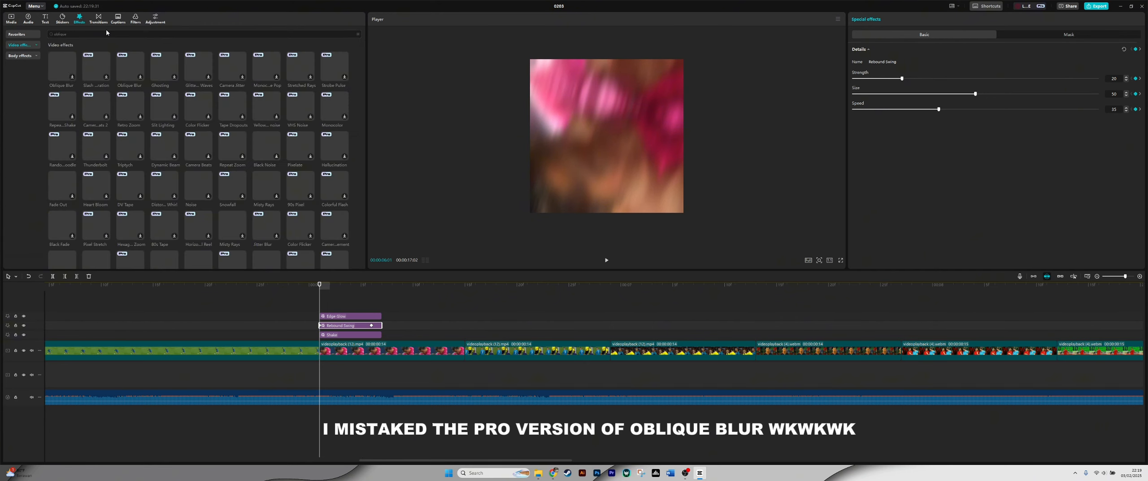
pyautogui.moveTo(71, 67); pyautogui.dragTo(322, 303)
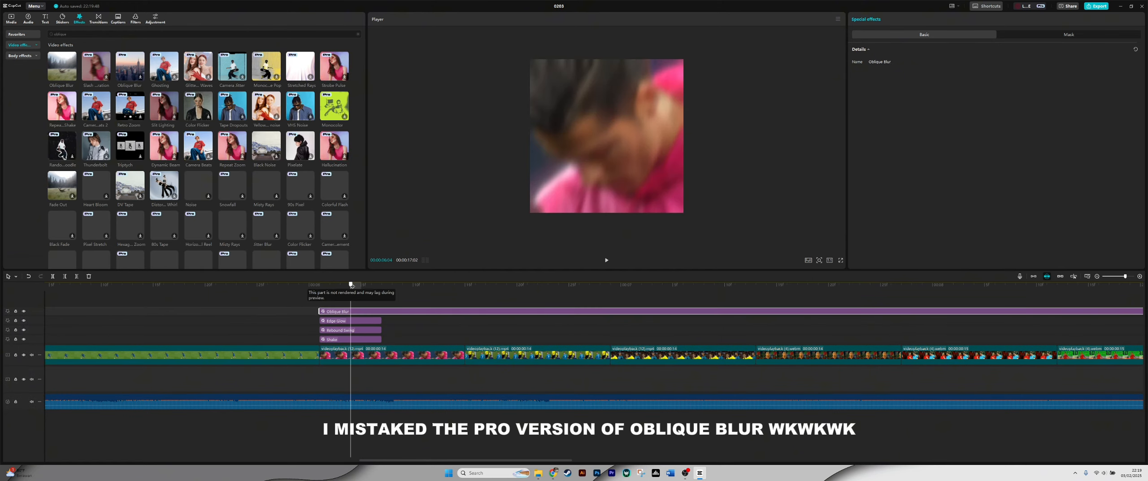
# Step: Trim the Oblique Blur effect to end slightly past the other three effects and scrub back over the clip
pyautogui.click(371, 290)
pyautogui.click(392, 301)
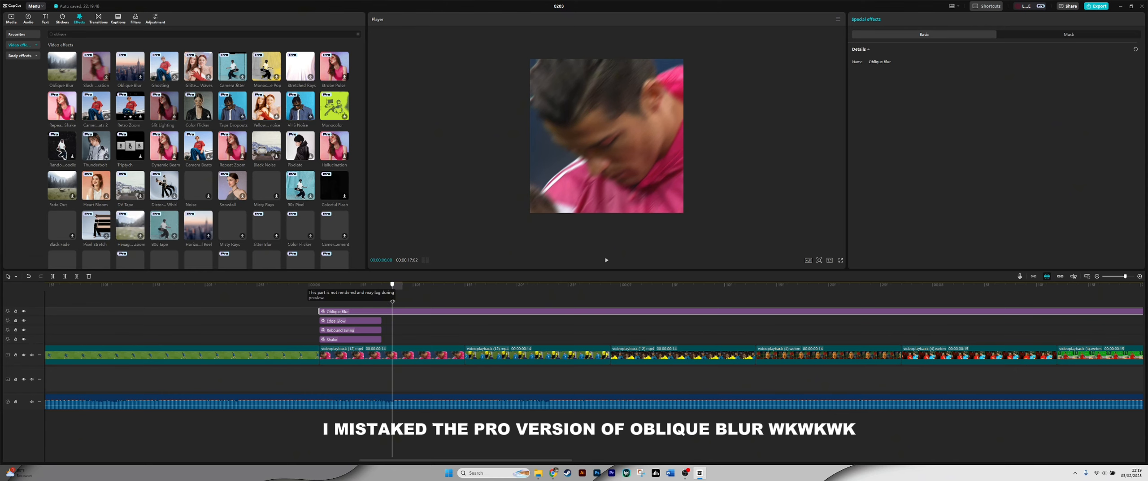
pyautogui.press('w')
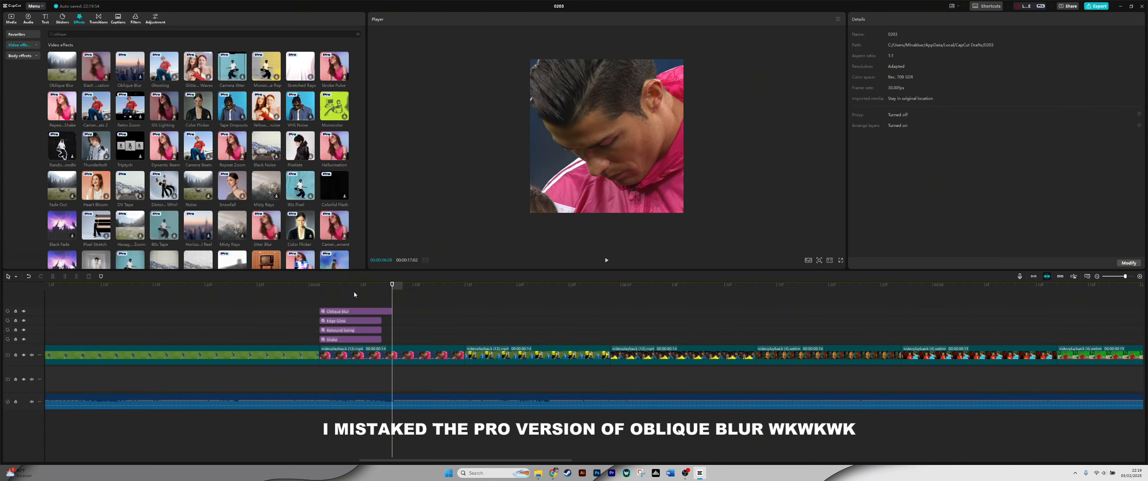
pyautogui.moveTo(359, 289); pyautogui.dragTo(297, 289)
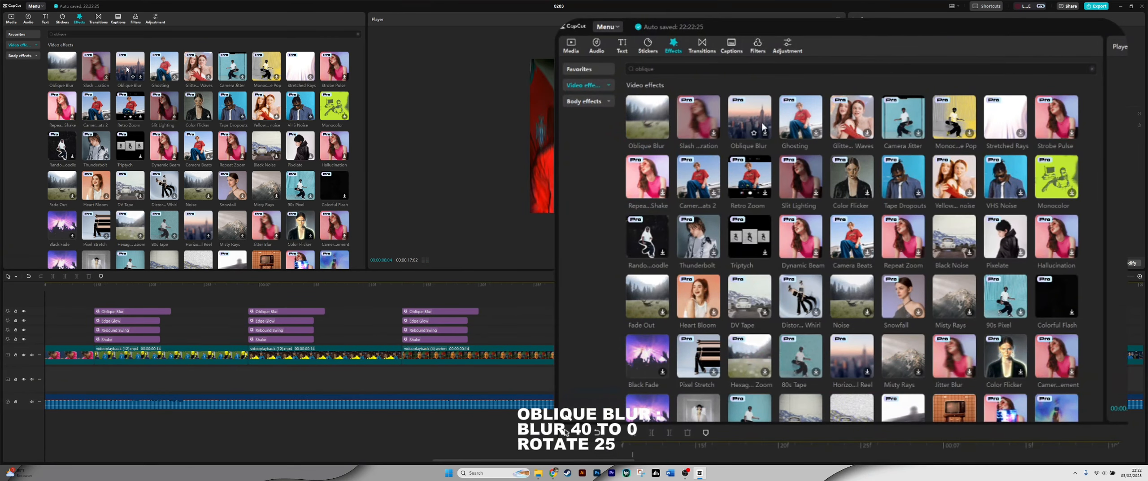
# Step: Place the Pro Oblique Blur above the effects on the red-and-blue-jersey clip and cut it off slightly past their end
pyautogui.moveTo(560, 258); pyautogui.dragTo(565, 311)
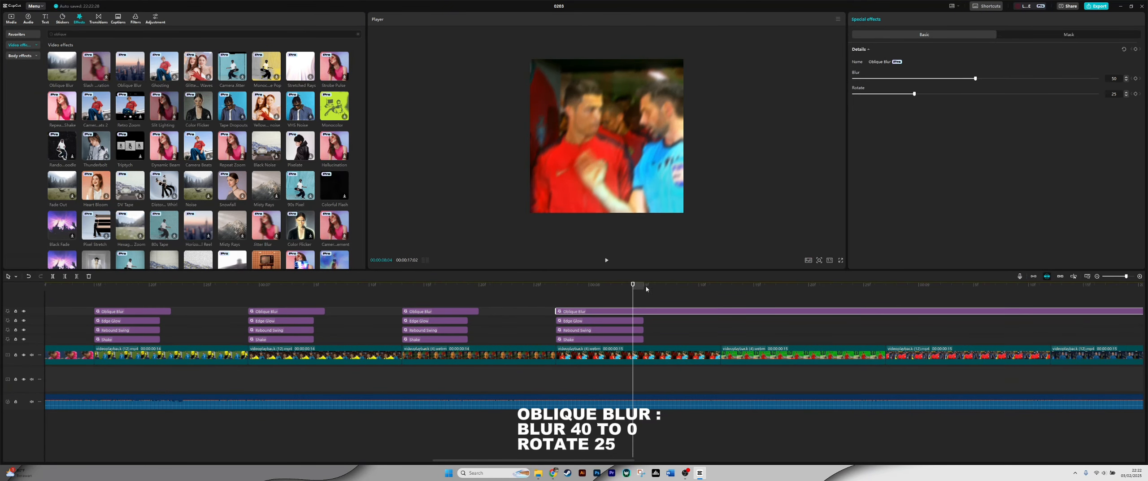
pyautogui.moveTo(644, 290); pyautogui.dragTo(654, 293)
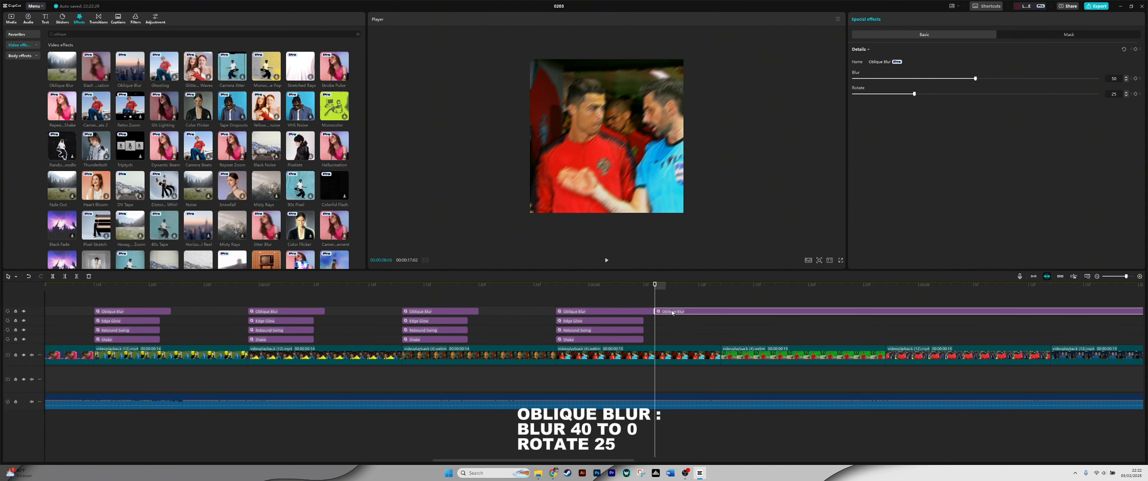
pyautogui.press('Delete')
# Step: Delete the old Oblique Blur effects from the two clips preceding the red-and-blue-jersey clip
pyautogui.click(464, 312)
pyautogui.press('Delete')
pyautogui.click(294, 312)
pyautogui.press('Delete')
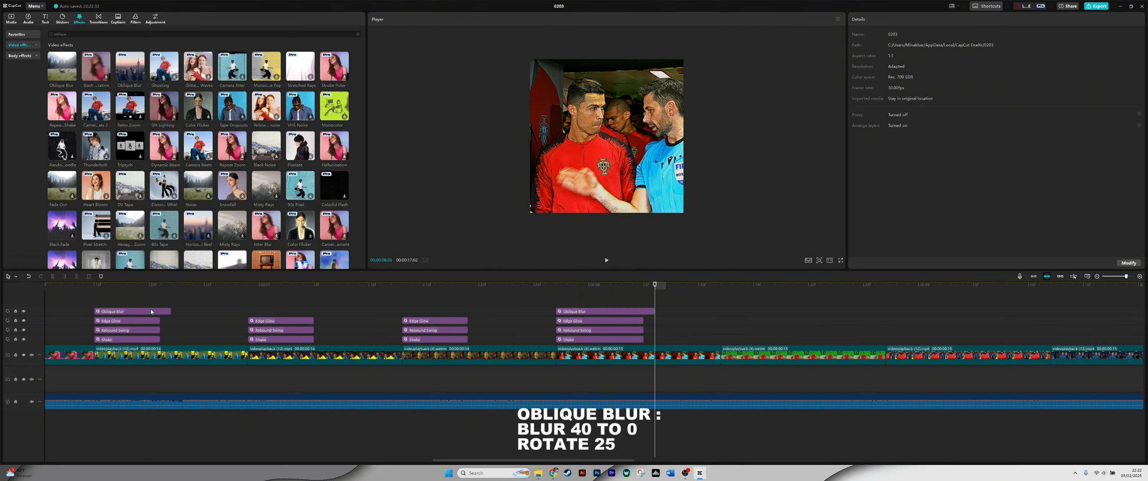
# Step: Delete the remaining old Oblique Blur, and keyframe the red-and-blue-jersey clip's Oblique Blur from Blur 50 at its start to 0 at its end, Rotate 25
pyautogui.click(151, 311)
pyautogui.press('Delete')
pyautogui.click(576, 314)
pyautogui.click(558, 285)
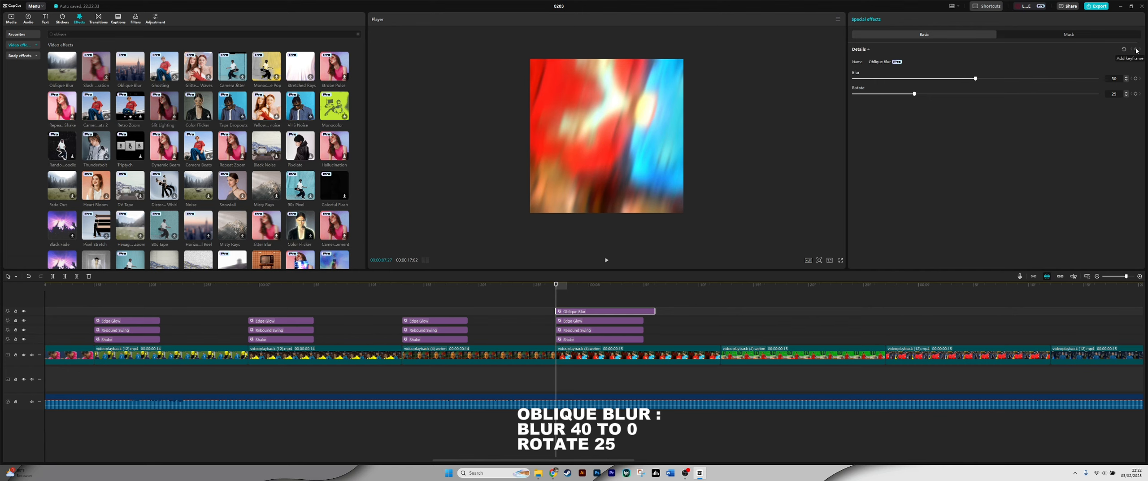
pyautogui.moveTo(649, 285); pyautogui.dragTo(660, 285)
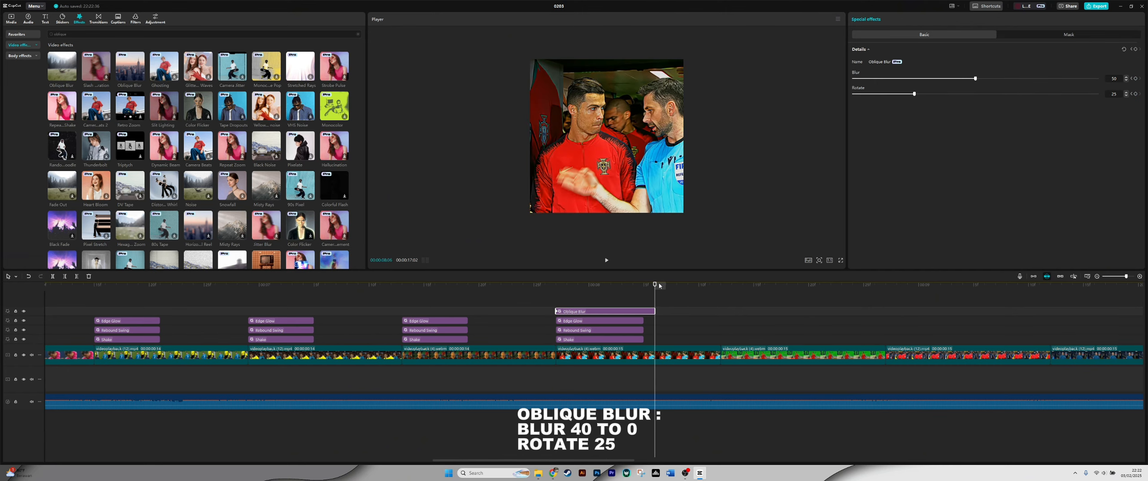
pyautogui.click(583, 297)
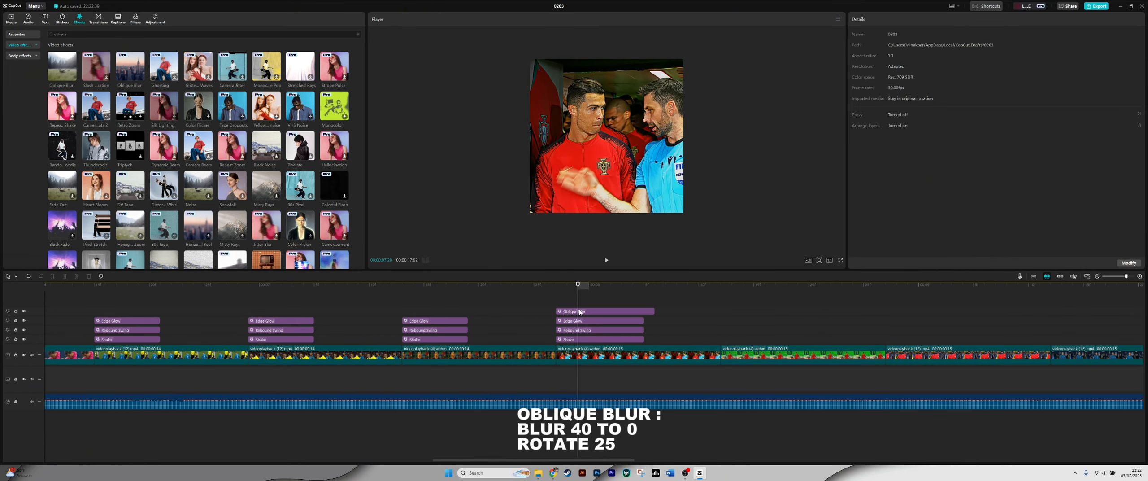
# Step: Copy the keyframed Oblique Blur to the three preceding short clips, trimming it to end slightly past Edge Glow and placing the copies directly above it
pyautogui.moveTo(583, 313); pyautogui.dragTo(429, 315)
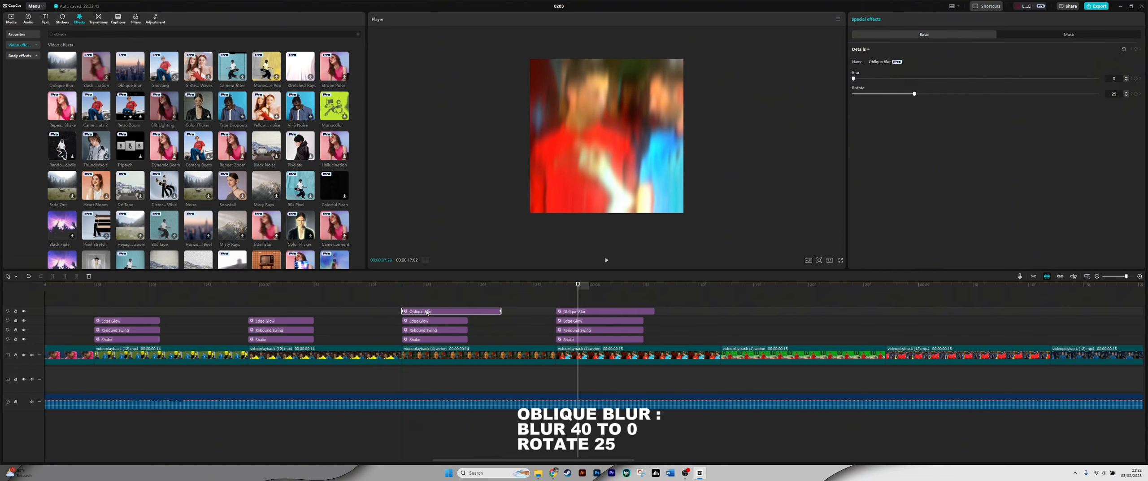
pyautogui.moveTo(501, 313); pyautogui.dragTo(485, 319)
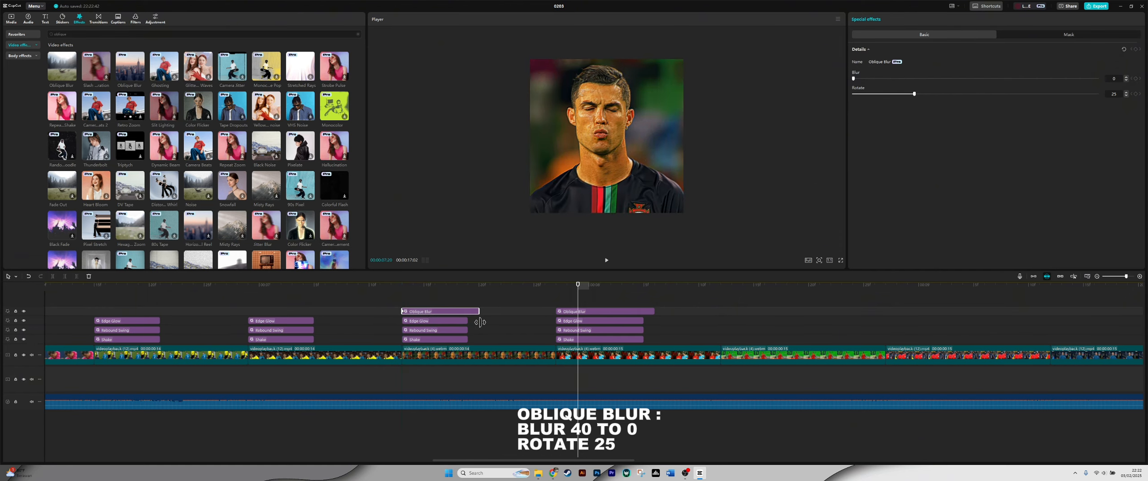
pyautogui.click(480, 286)
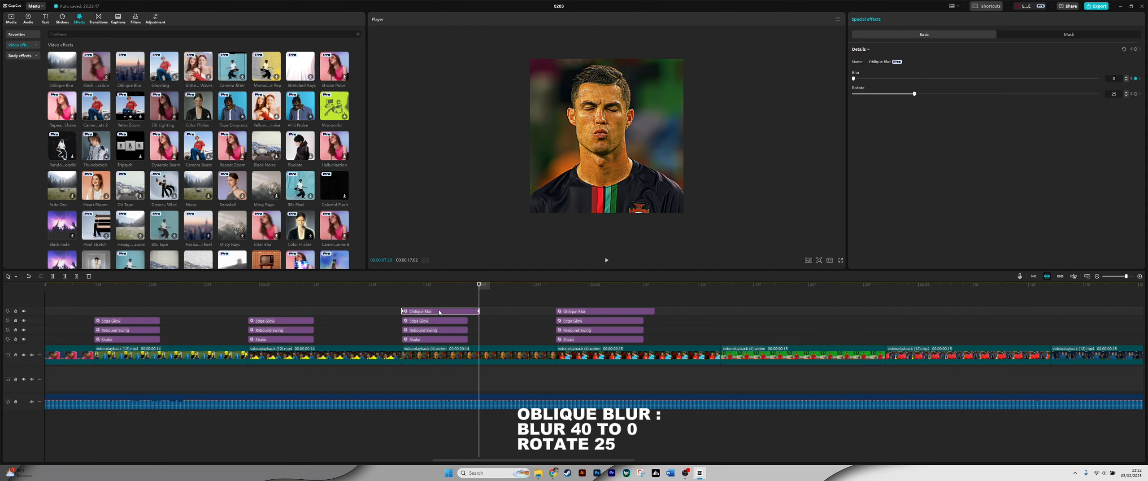
pyautogui.moveTo(439, 312); pyautogui.dragTo(122, 320)
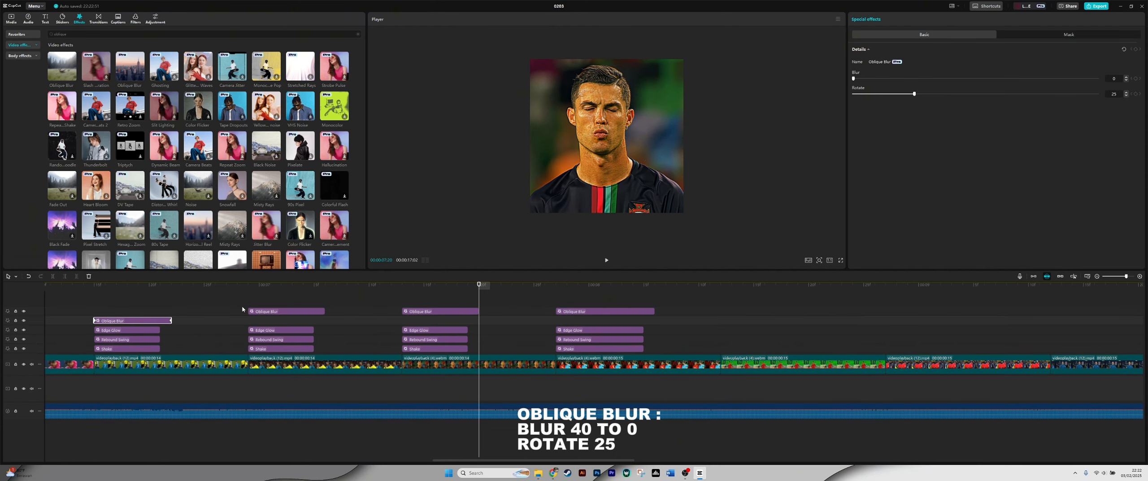
pyautogui.moveTo(246, 301); pyautogui.dragTo(428, 322)
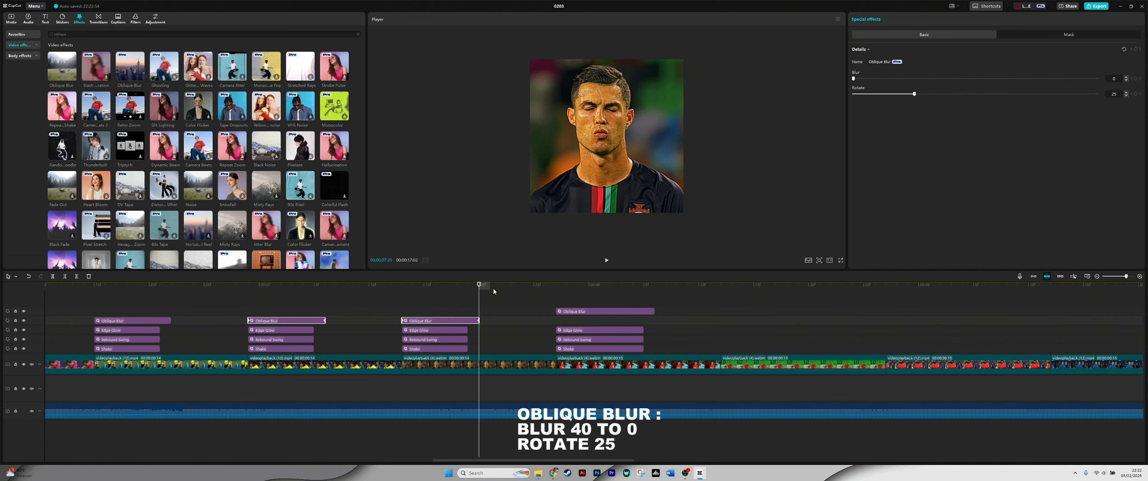
# Step: Play back the red-and-blue-jersey clip and copy its stack of four effects to the start of the following green-pitch clip
pyautogui.click(554, 290)
pyautogui.moveTo(568, 311); pyautogui.dragTo(622, 354)
pyautogui.press('space')
pyautogui.press('space')
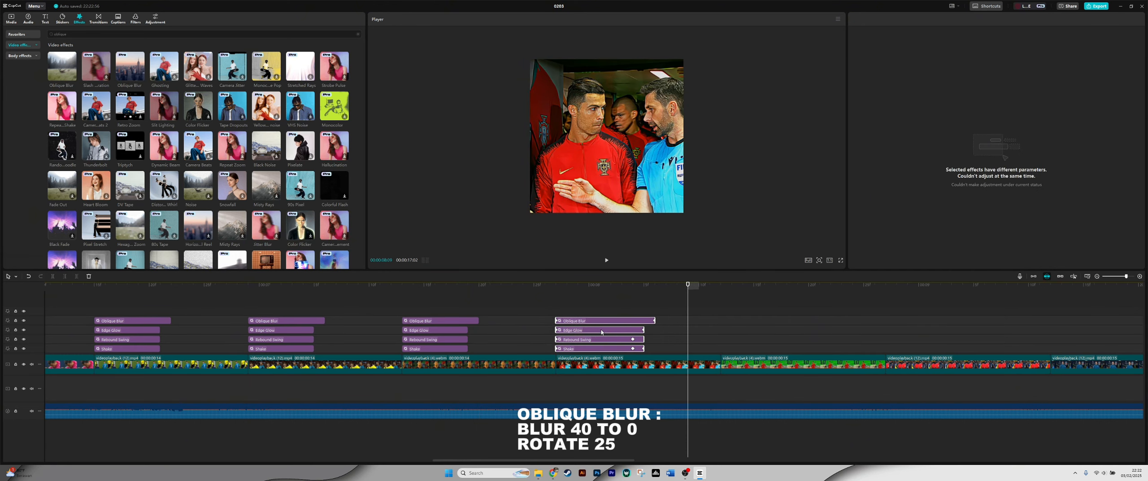
pyautogui.scroll(-1, 568, 321)
pyautogui.hscroll(4, 569, 321)
pyautogui.moveTo(378, 330); pyautogui.dragTo(521, 322)
# Step: Duplicate the four-effect stacks in growing groups over the following short clips, one stack at each clip's start
pyautogui.scroll(-4, 486, 312)
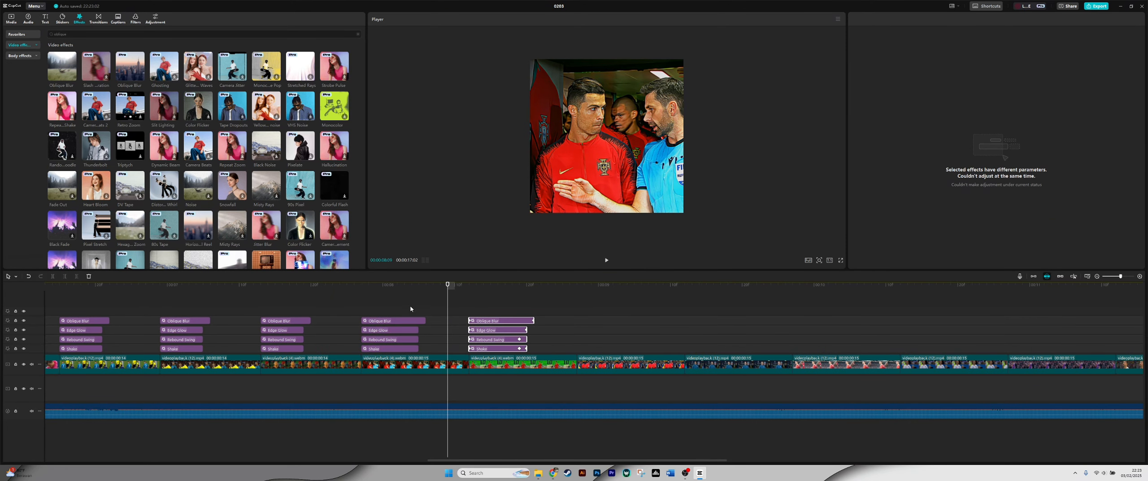
pyautogui.moveTo(410, 307); pyautogui.dragTo(597, 341)
pyautogui.scroll(-3, 477, 317)
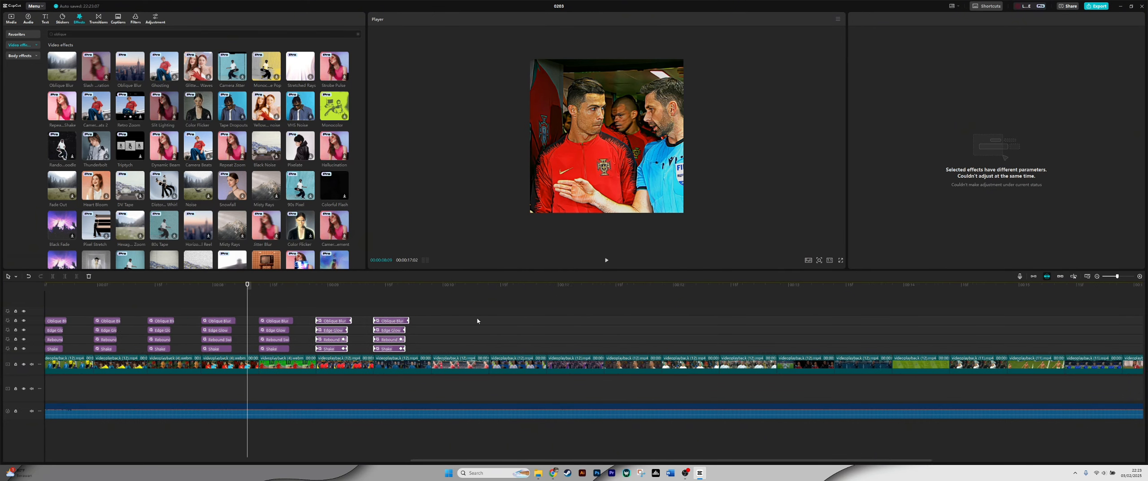
pyautogui.moveTo(370, 350); pyautogui.dragTo(219, 307)
pyautogui.moveTo(225, 349); pyautogui.dragTo(384, 353)
pyautogui.moveTo(537, 351); pyautogui.dragTo(267, 315)
pyautogui.moveTo(265, 349); pyautogui.dragTo(547, 351)
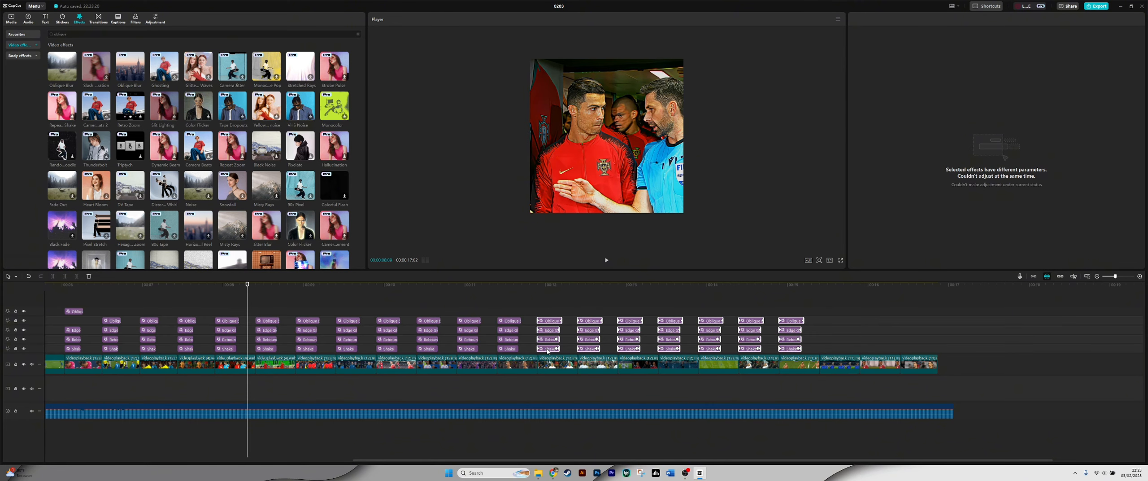
# Step: Copy three of the four-effect stacks onto the last three clips of the montage
pyautogui.click(809, 340)
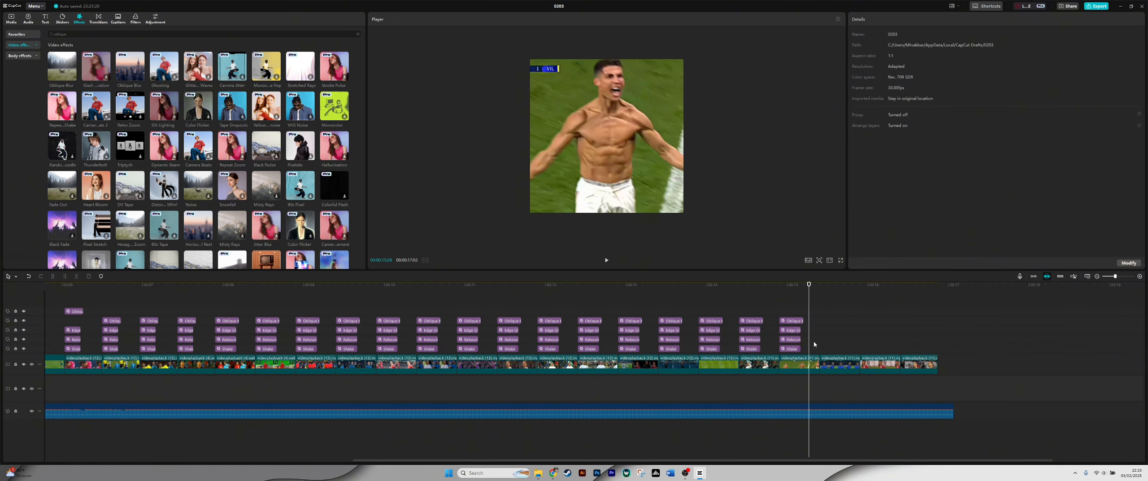
pyautogui.moveTo(823, 352); pyautogui.dragTo(704, 317)
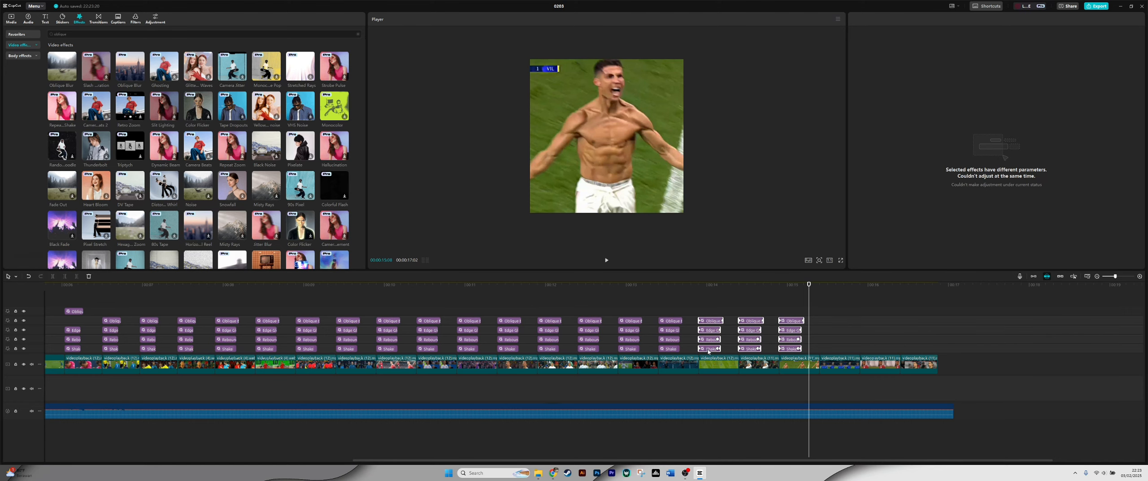
pyautogui.moveTo(708, 351); pyautogui.dragTo(831, 353)
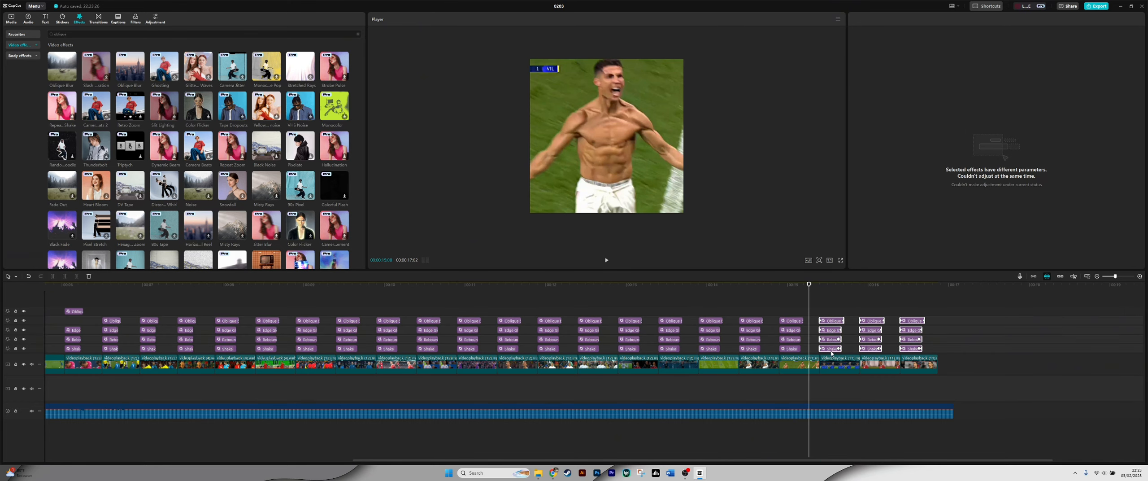
# Step: Copy one stack of Oblique Blur, Edge Glow, Rebound Swing and Shake to the start of the long green-pitch clip
pyautogui.moveTo(807, 300); pyautogui.dragTo(643, 309)
pyautogui.hscroll(-4, 785, 315)
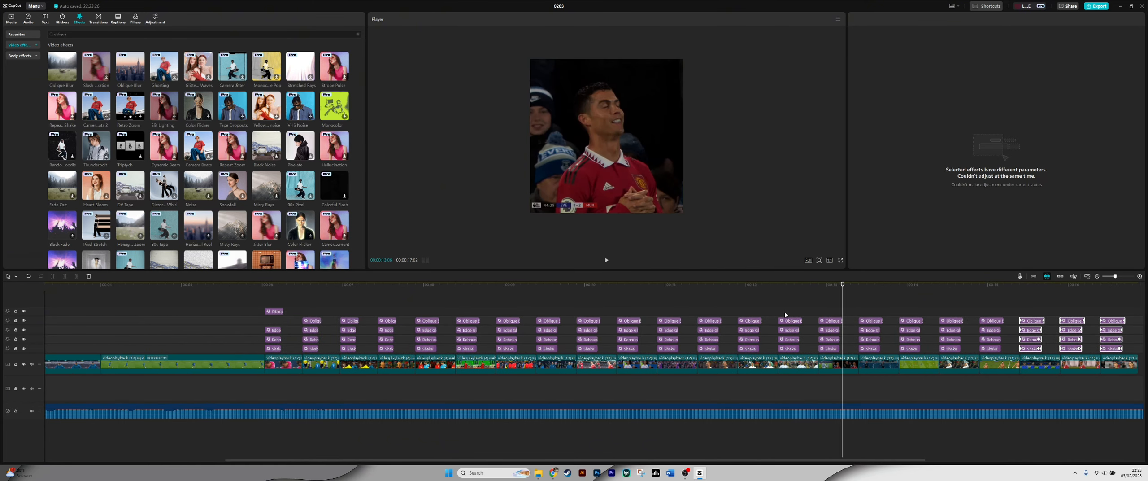
pyautogui.click(675, 323)
pyautogui.keyDown('ctrl'); pyautogui.click(669, 330); pyautogui.keyUp('ctrl')
pyautogui.keyDown('ctrl'); pyautogui.click(667, 340); pyautogui.keyUp('ctrl')
pyautogui.keyDown('ctrl'); pyautogui.click(666, 349); pyautogui.keyUp('ctrl')
pyautogui.scroll(-4, 744, 318)
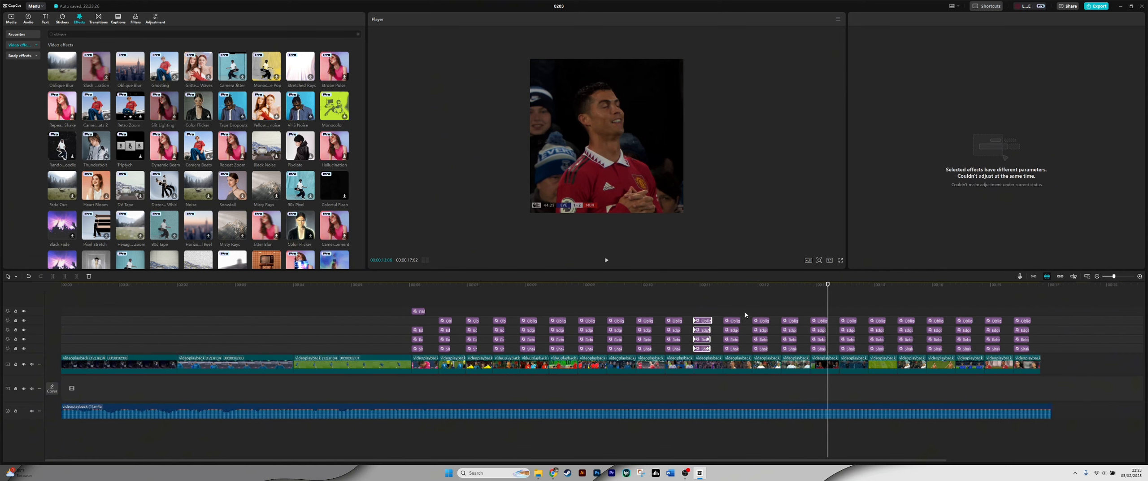
pyautogui.moveTo(653, 323); pyautogui.dragTo(286, 328)
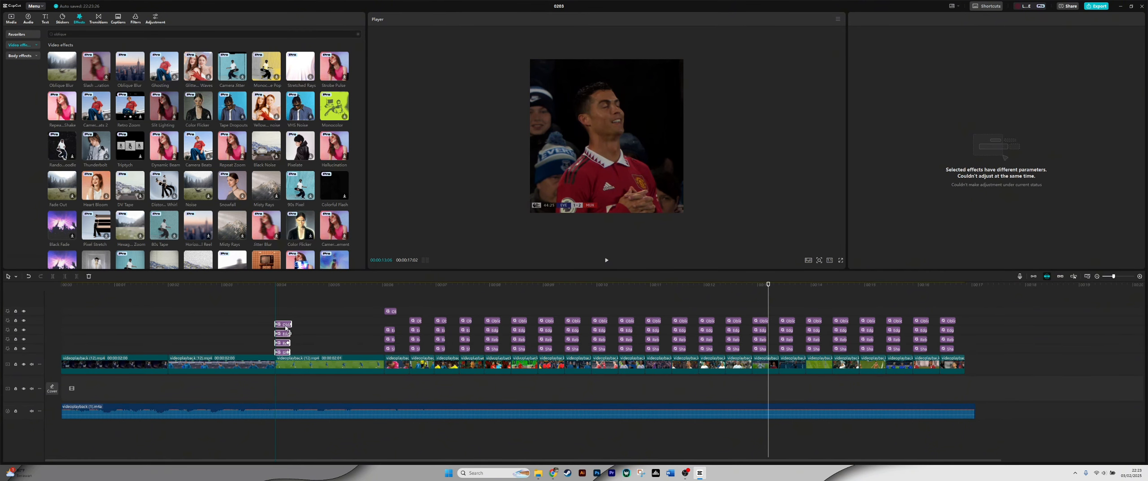
pyautogui.click(274, 285)
# Step: Extend all four effects on the long green-pitch clip slightly and play back the transition into it
pyautogui.scroll(3, 215, 328)
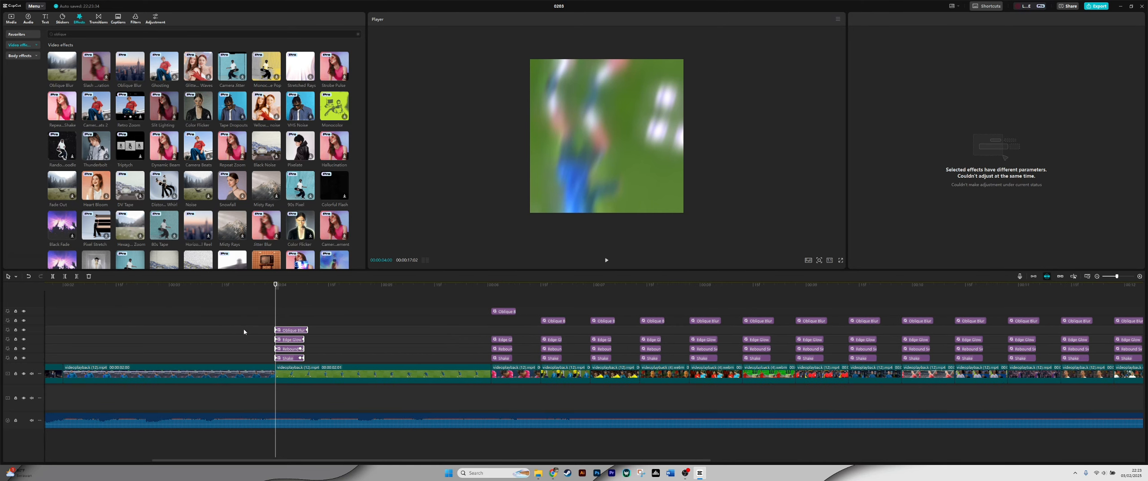
pyautogui.scroll(3, 244, 332)
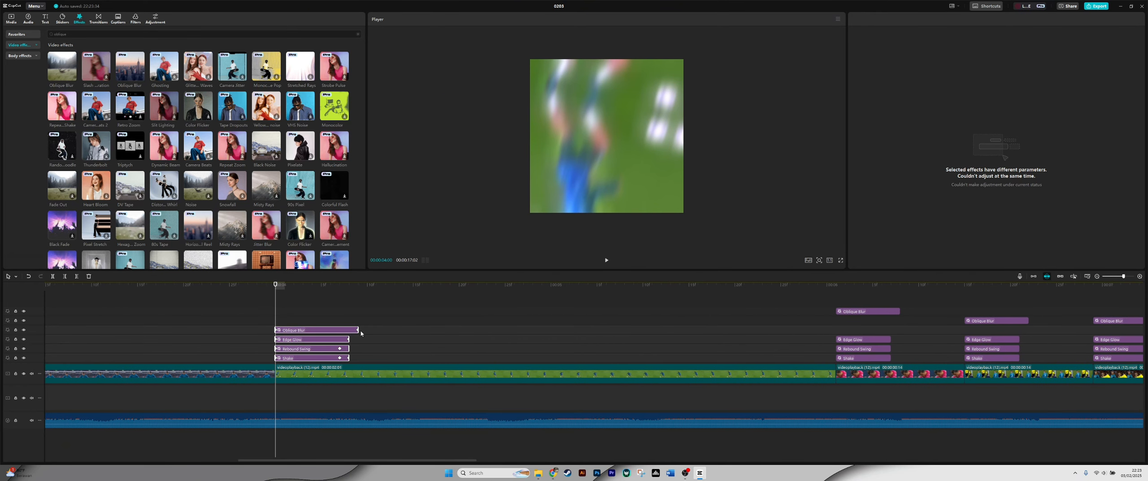
pyautogui.moveTo(359, 331)
pyautogui.mouseDown()
pyautogui.moveTo(413, 339)
pyautogui.moveTo(362, 343)
pyautogui.mouseUp()
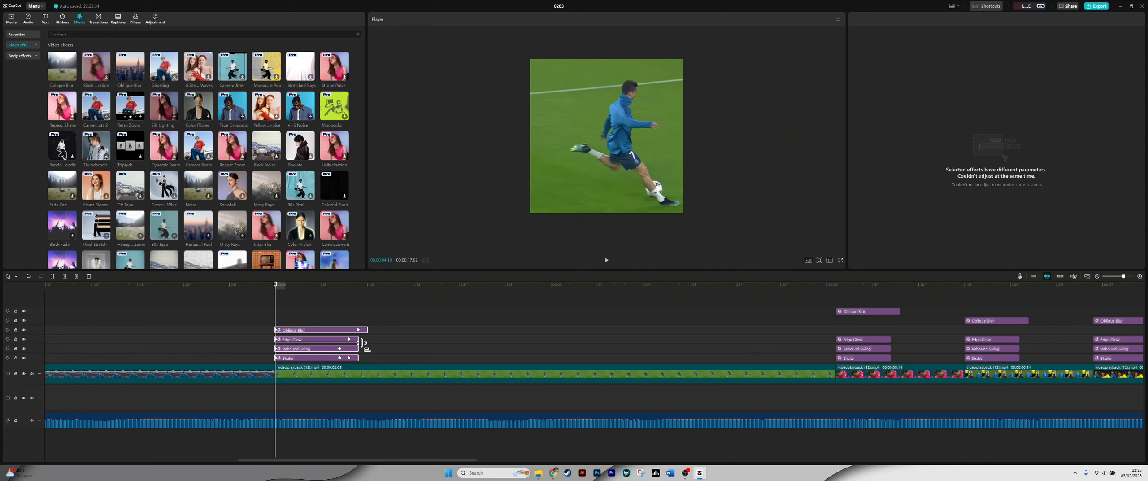
pyautogui.click(268, 299)
pyautogui.click(256, 287)
pyautogui.press('space')
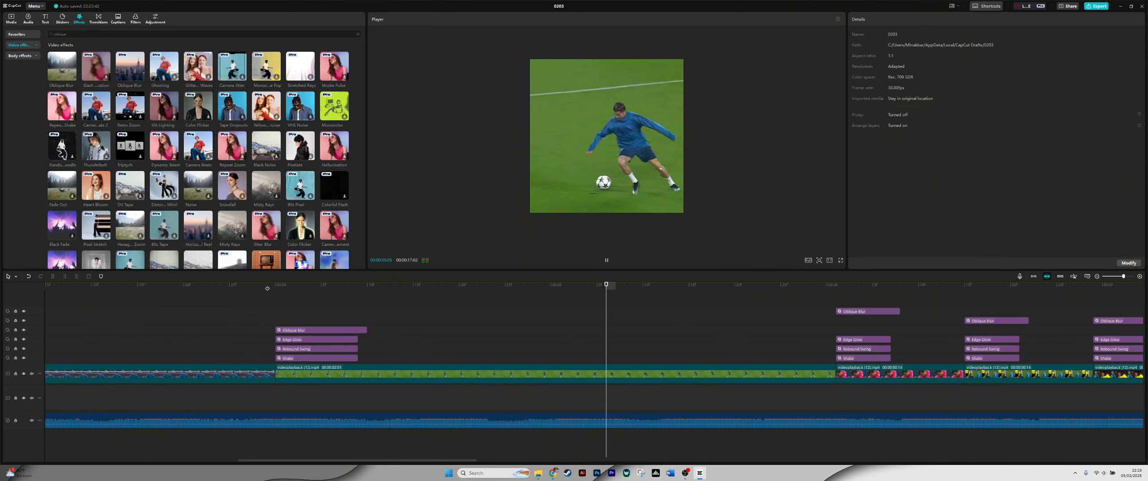
pyautogui.click(267, 289)
pyautogui.press('space')
pyautogui.scroll(-1, 307, 332)
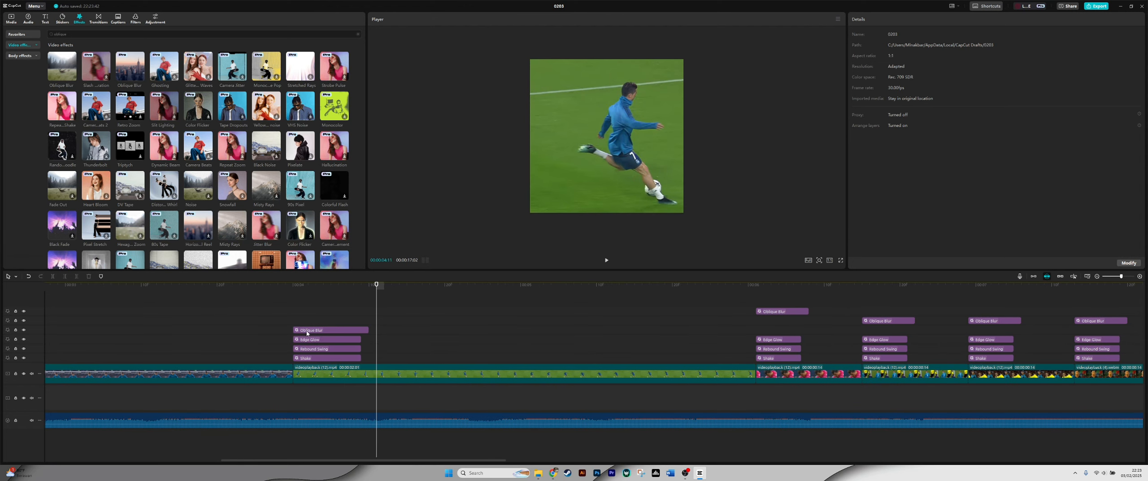
# Step: Copy the extended four-effect stack to the start of the two long clips preceding the green-pitch clip
pyautogui.moveTo(390, 358); pyautogui.dragTo(83, 295)
pyautogui.scroll(-5, 361, 331)
pyautogui.hscroll(-2, 381, 323)
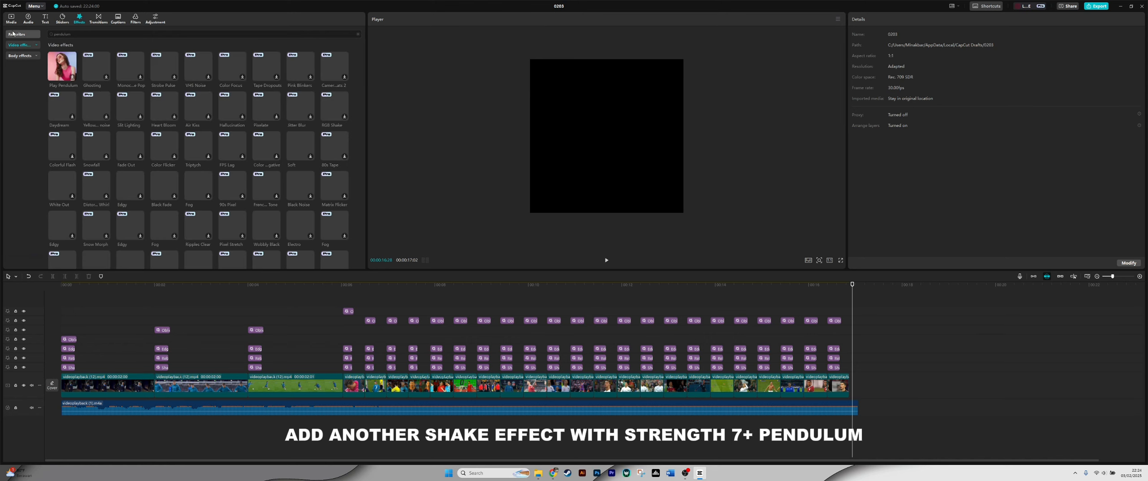
# Step: Add Play Pendulum over the whole montage with Twist 14, Strength 16, Sharpen 0 and Speed 25
pyautogui.moveTo(62, 66); pyautogui.dragTo(68, 295)
pyautogui.moveTo(201, 312); pyautogui.dragTo(848, 328)
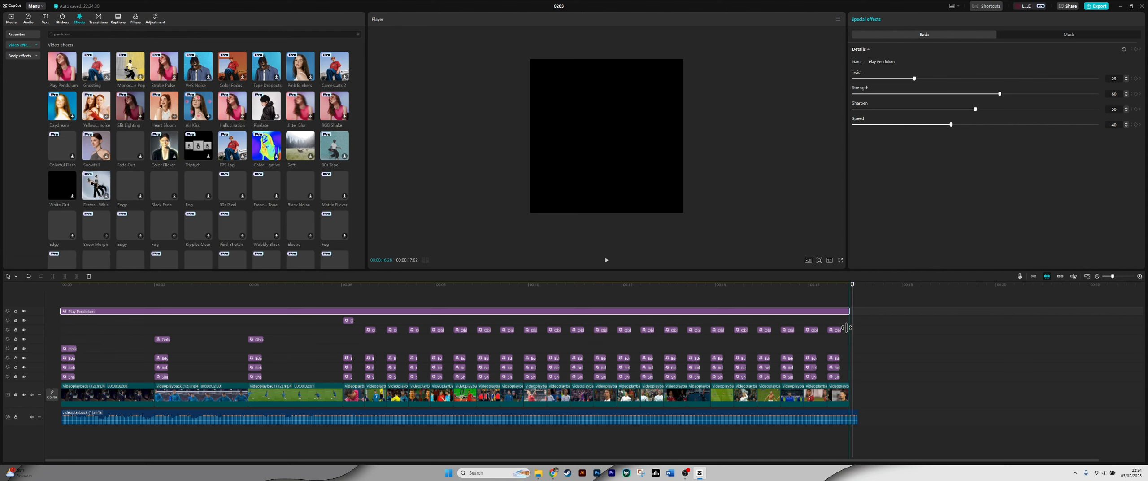
pyautogui.click(887, 79)
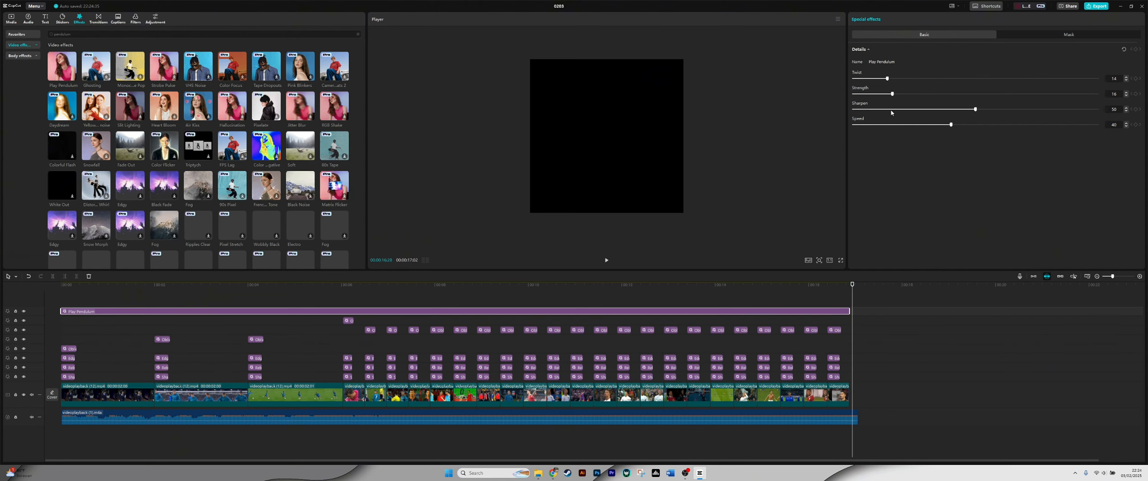
pyautogui.moveTo(891, 110); pyautogui.dragTo(853, 109)
pyautogui.click(913, 125)
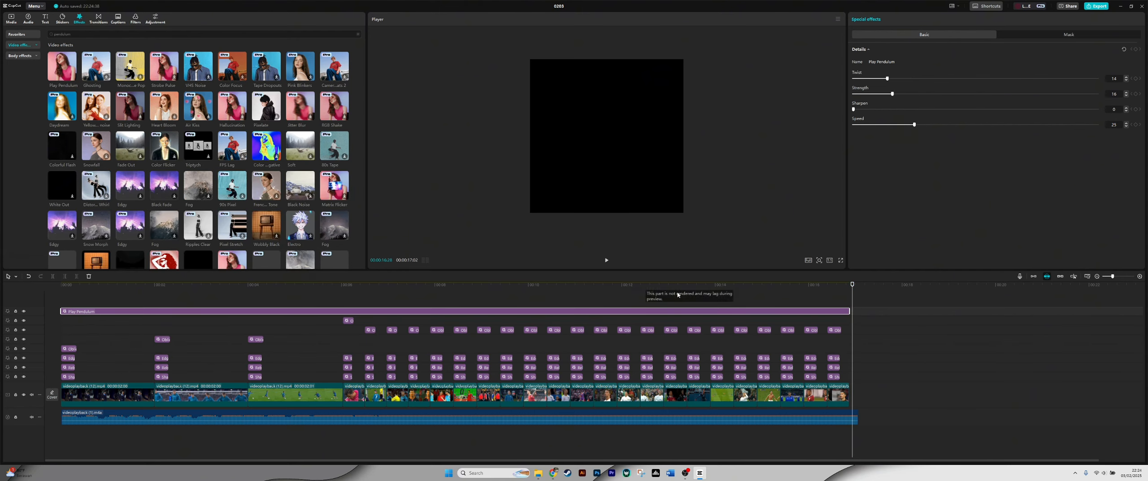
# Step: Play back the montage and set Play Pendulum's Strength to 25 and its Speed to 51
pyautogui.press('space')
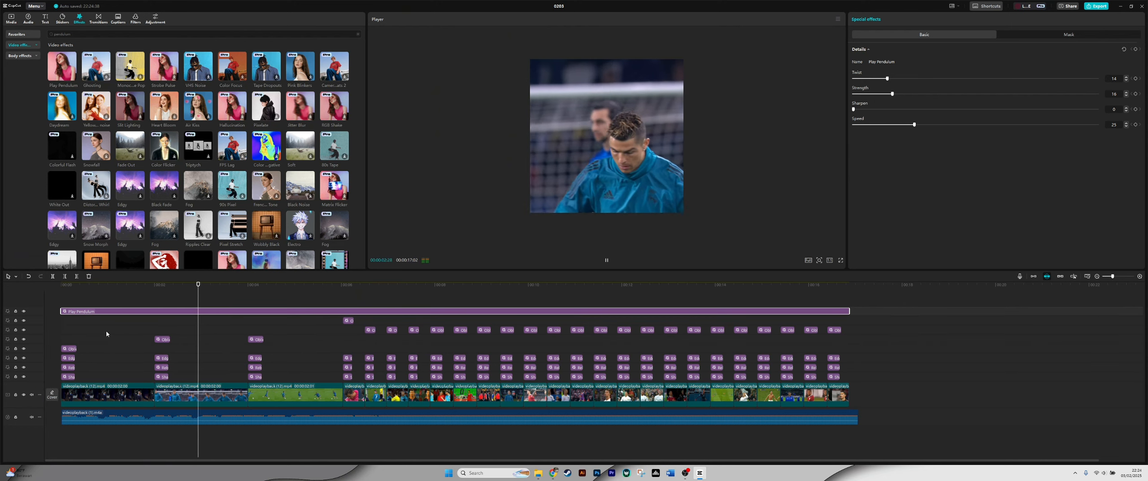
pyautogui.click(898, 94)
pyautogui.press('space')
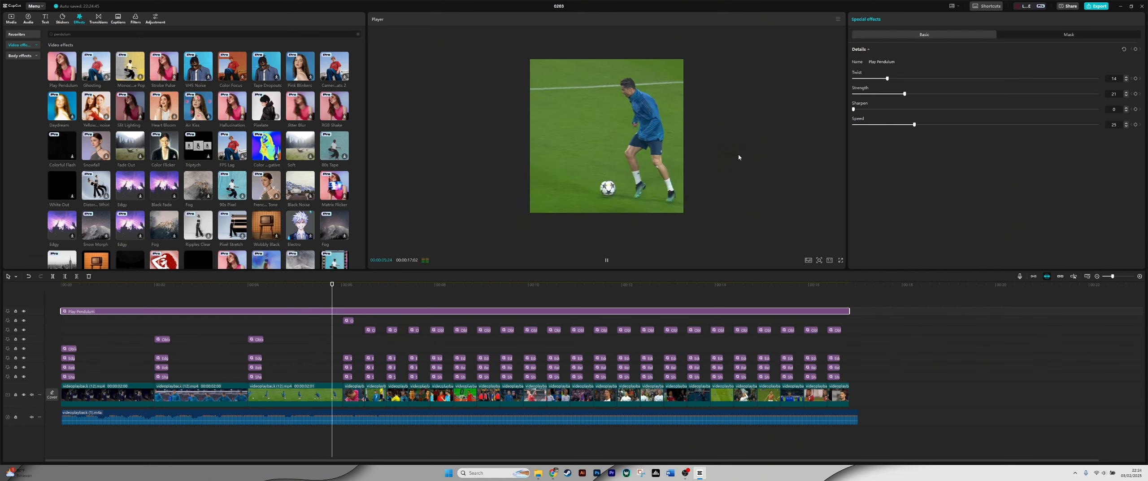
pyautogui.click(910, 94)
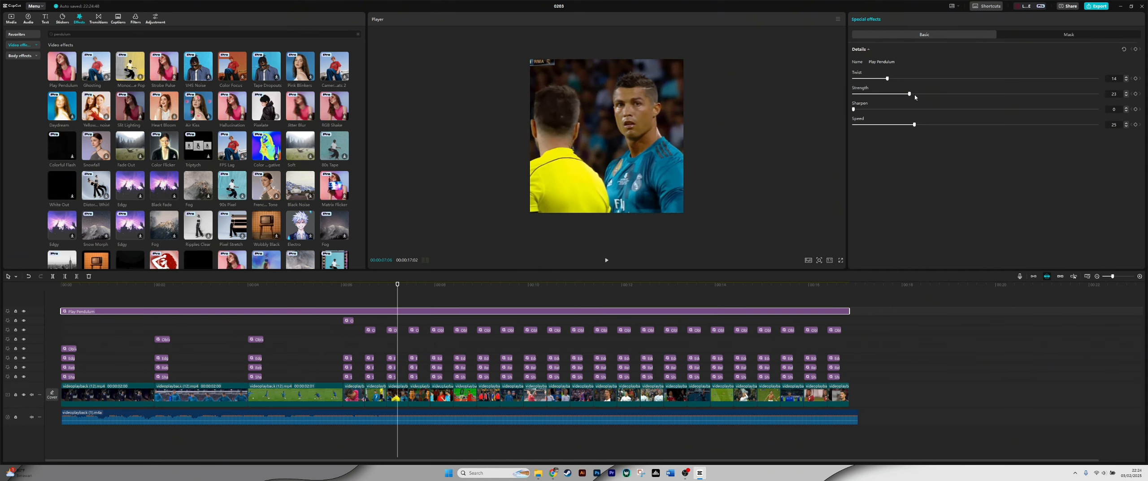
pyautogui.press('space')
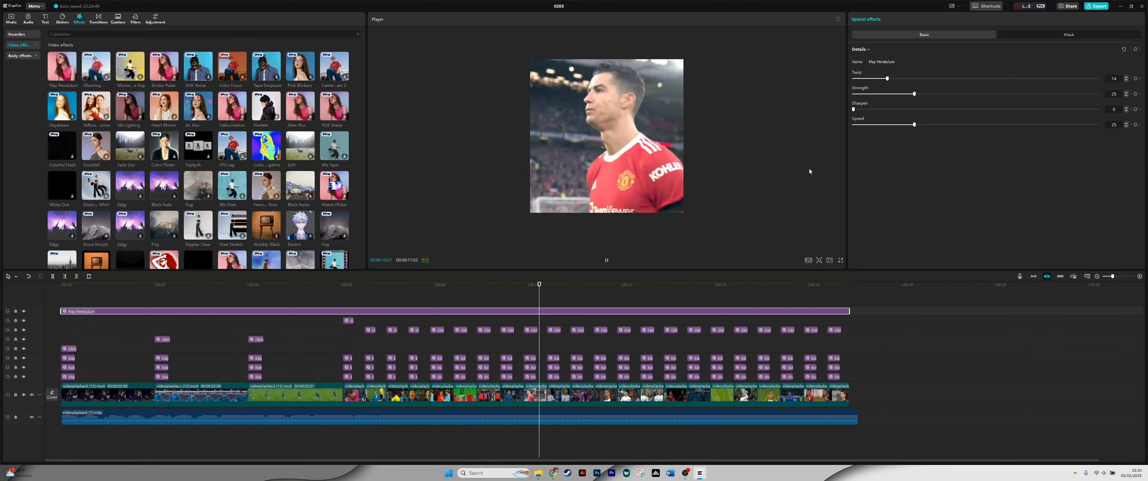
pyautogui.click(936, 125)
pyautogui.moveTo(942, 127); pyautogui.dragTo(977, 126)
pyautogui.press('space')
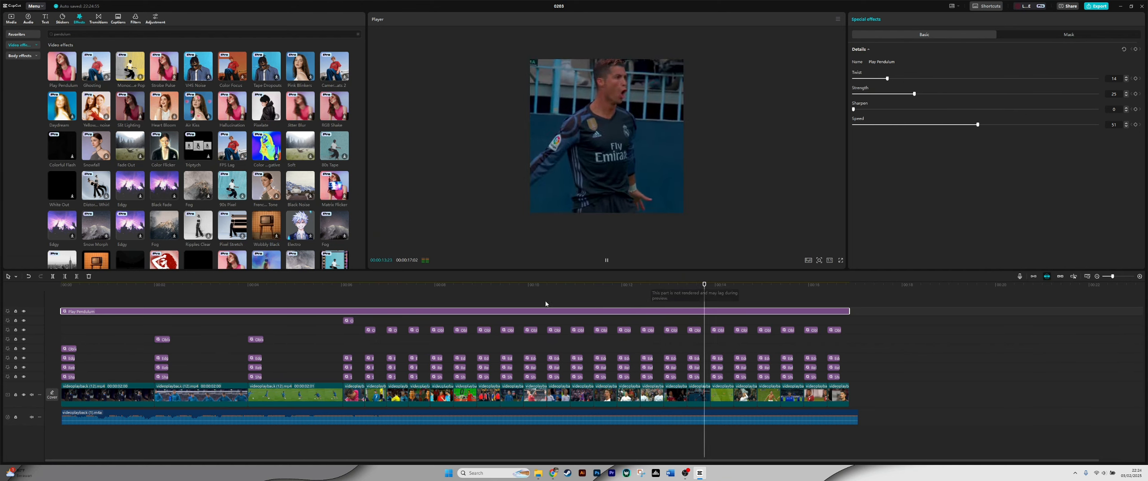
# Step: Copy the Shake effect from the pink-jersey clip onto a new track above Play Pendulum, starting slightly before that clip
pyautogui.click(353, 285)
pyautogui.scroll(2, 304, 369)
pyautogui.scroll(2, 304, 369)
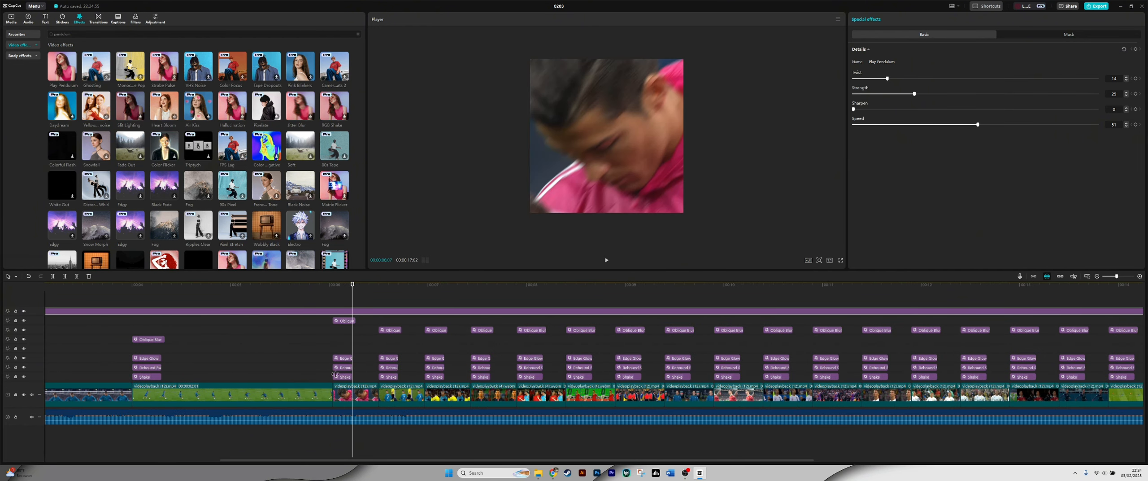
pyautogui.click(344, 378)
pyautogui.moveTo(339, 298); pyautogui.dragTo(338, 302)
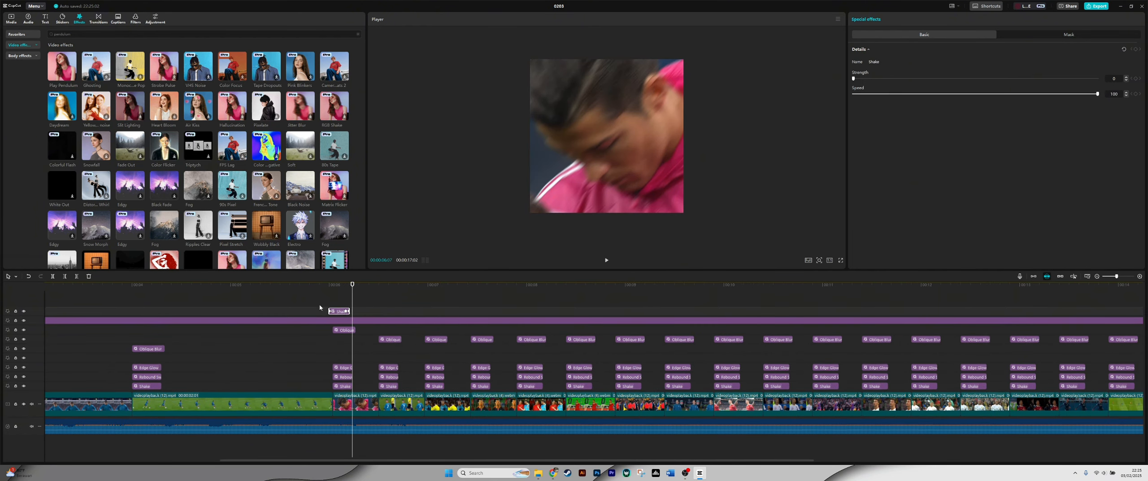
pyautogui.scroll(2, 317, 318)
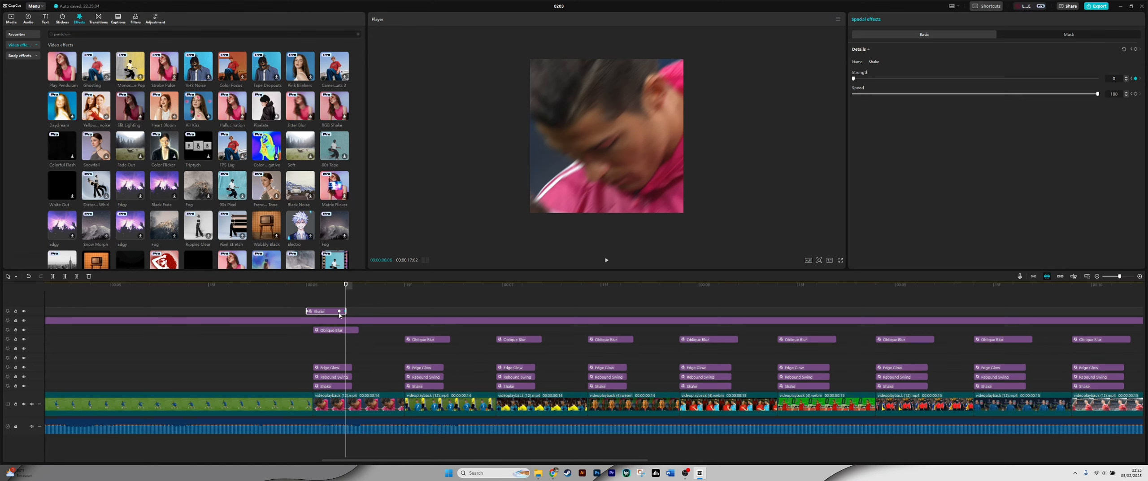
# Step: Remove the Strength keyframes from the copied Shake effect above Play Pendulum
pyautogui.click(339, 311)
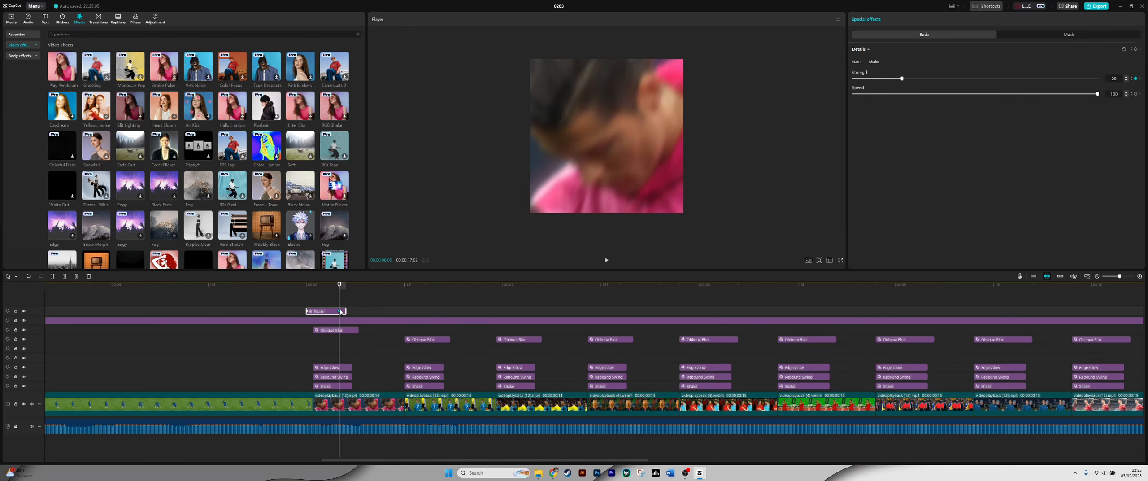
pyautogui.click(307, 314)
# Step: Stretch the top Shake effect over the whole montage to match Play Pendulum and set its Strength to 7
pyautogui.scroll(-4, 336, 314)
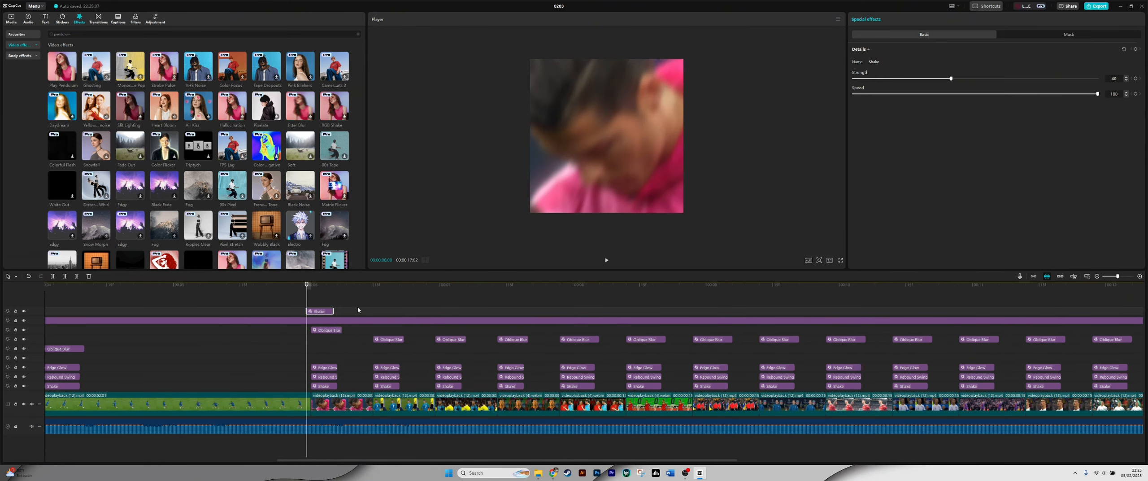
pyautogui.moveTo(325, 311); pyautogui.dragTo(892, 311)
pyautogui.scroll(-4, 820, 307)
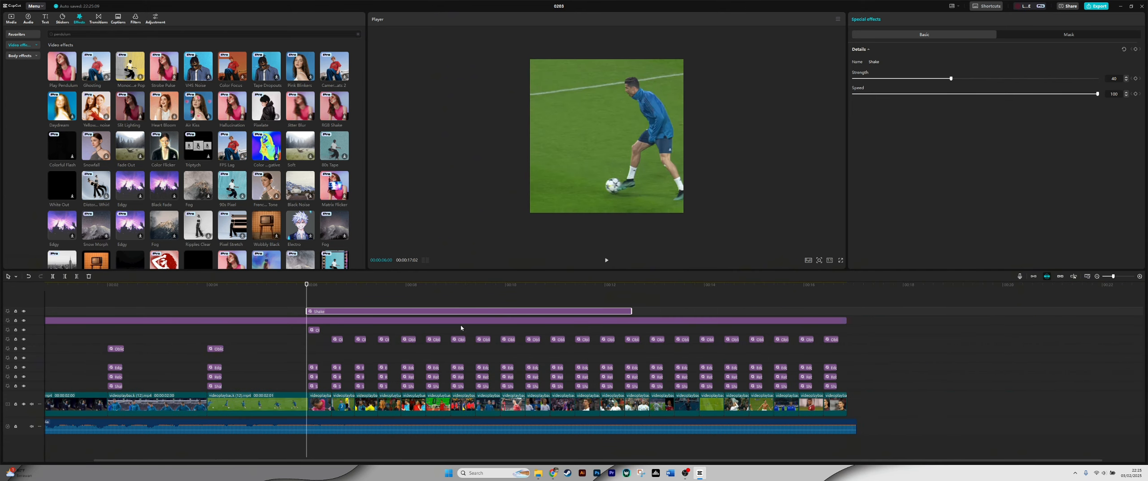
pyautogui.moveTo(334, 314); pyautogui.dragTo(88, 314)
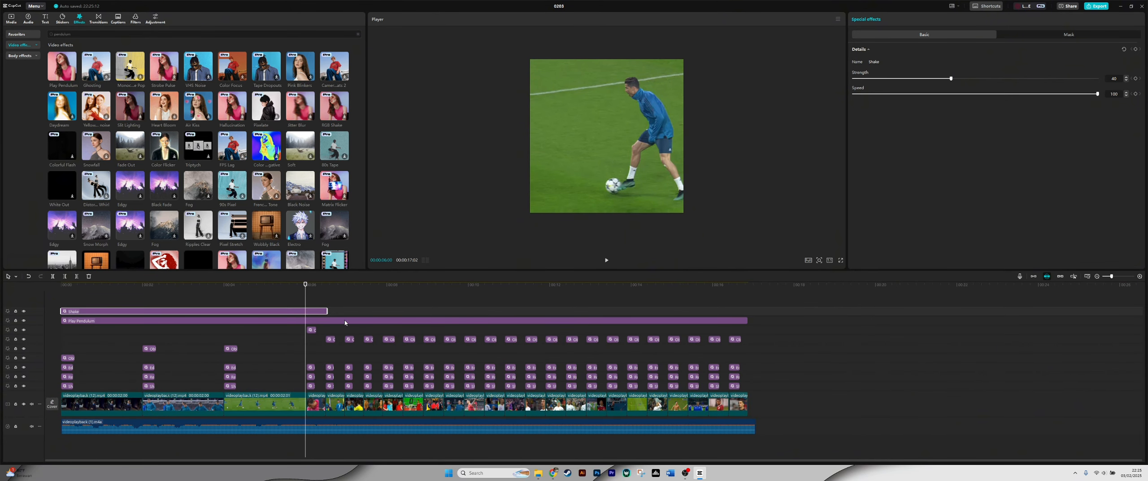
pyautogui.moveTo(328, 311); pyautogui.dragTo(745, 335)
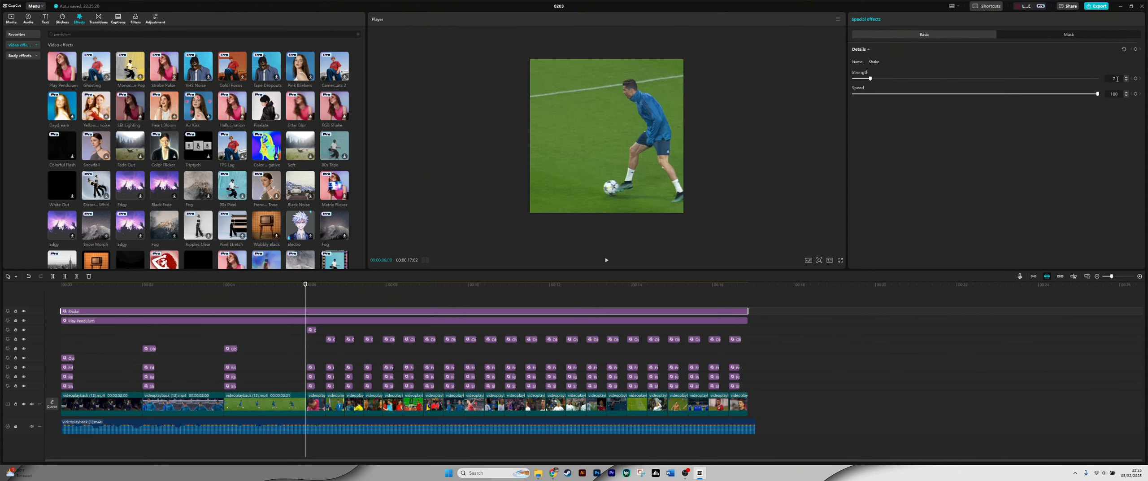
pyautogui.click(280, 286)
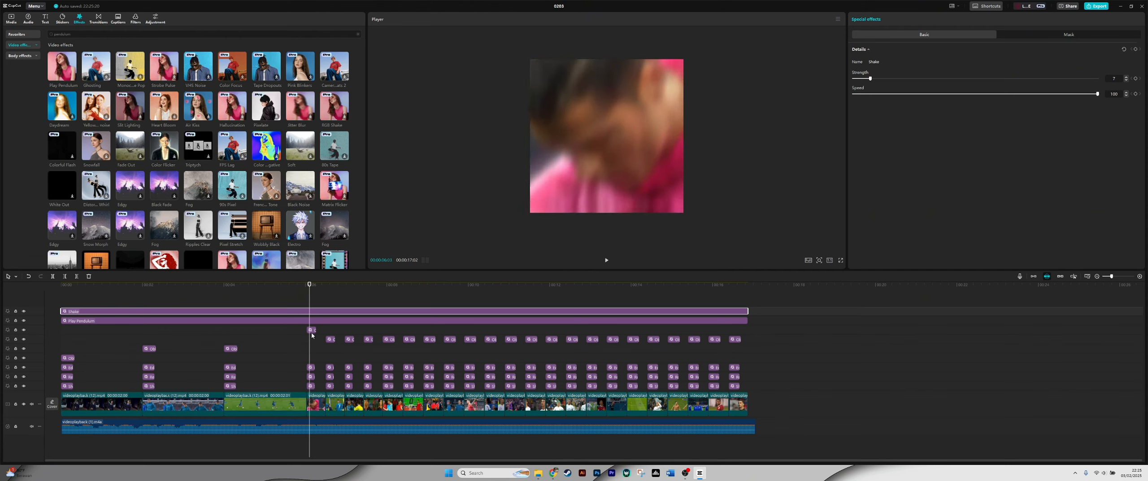